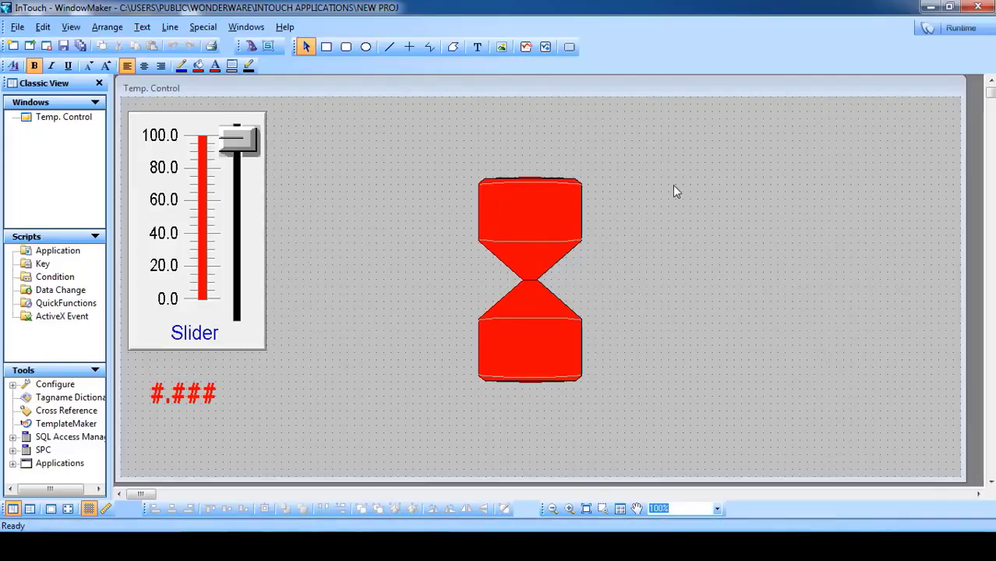
- Delete the red hourglass-shaped tank objects from the middle of the Temp. Control window
drag(658, 146, 407, 452)
key(Delete)
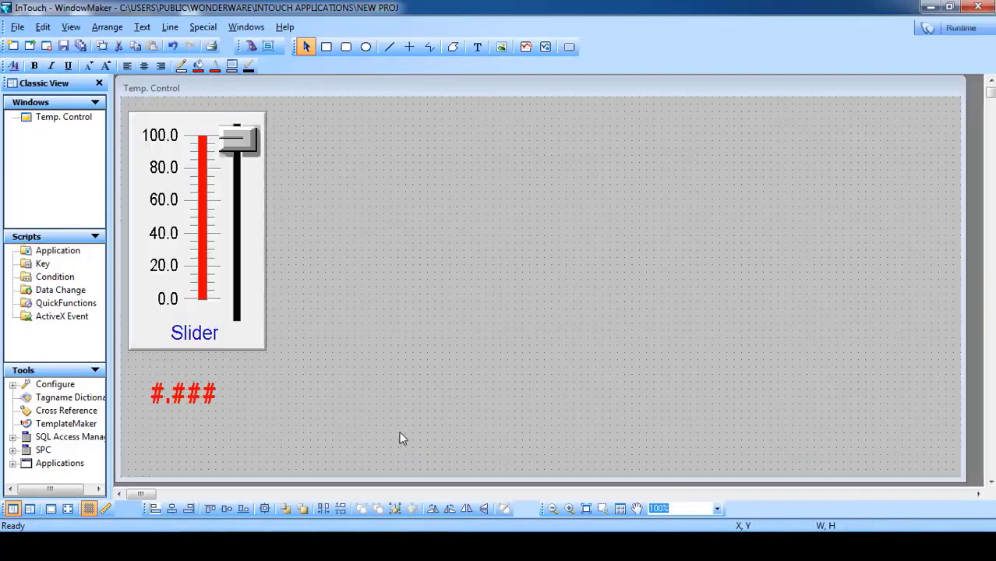
- Assign the tagname a1 to the slider
click(173, 171)
click(185, 401)
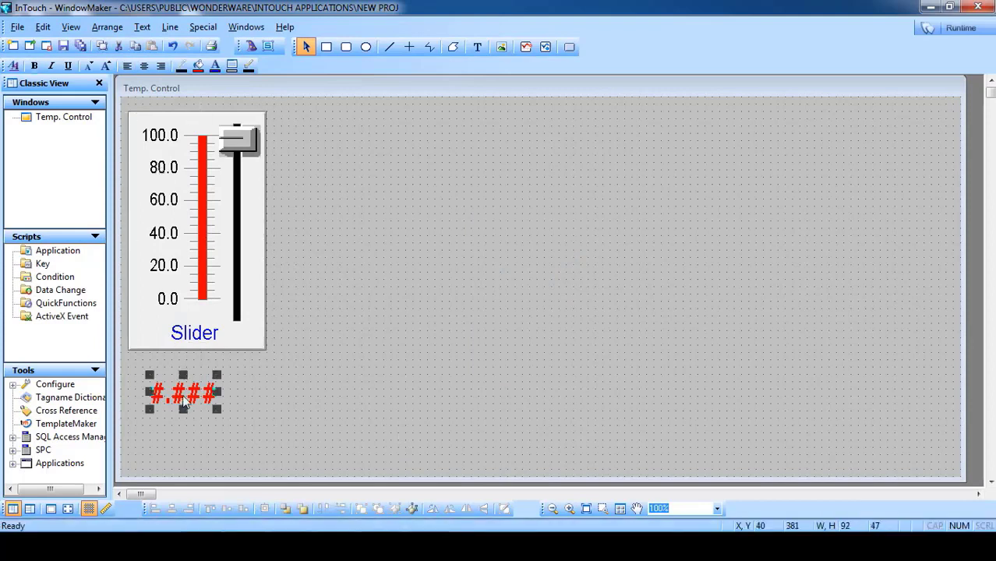
click(189, 304)
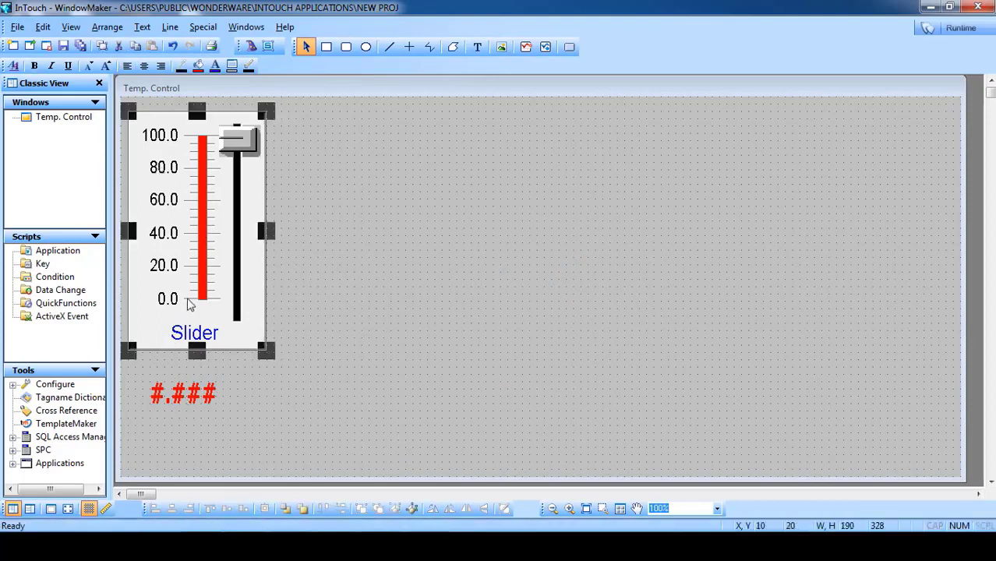
double_click(197, 226)
text(a1)
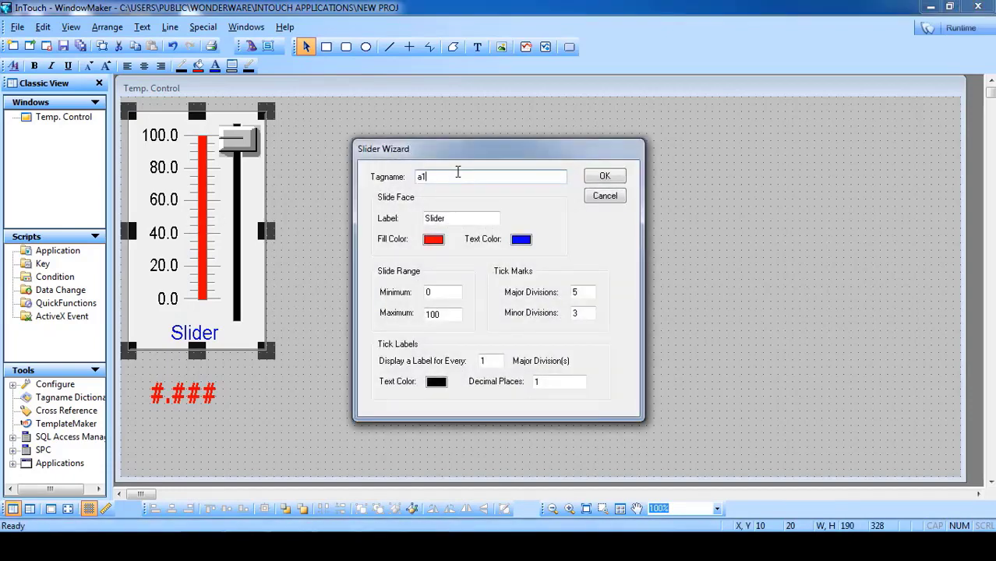
click(605, 177)
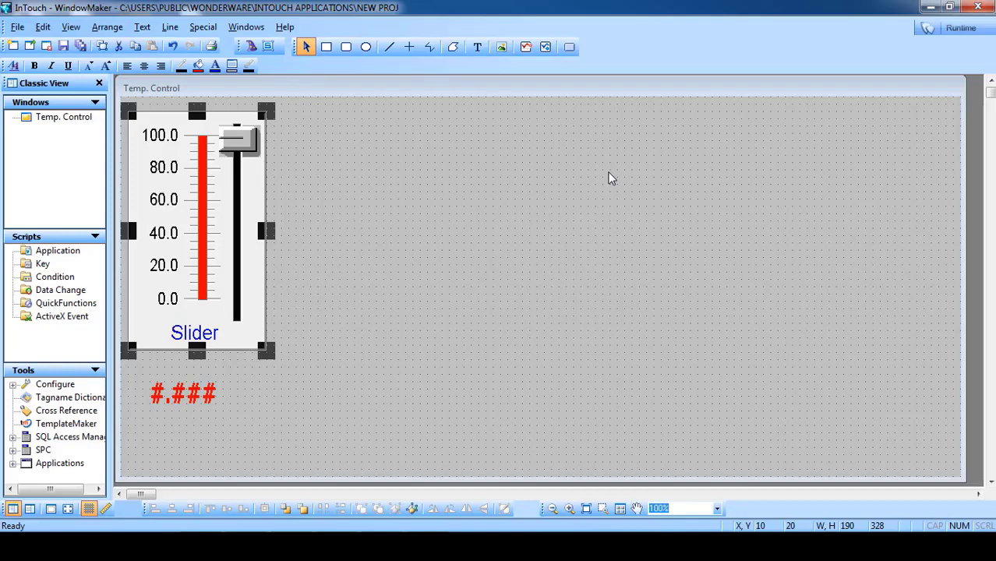
- Insert the second tank from the Symbol Factory's Tanks category beside the slider, sized about 186 by 181 pixels
click(251, 46)
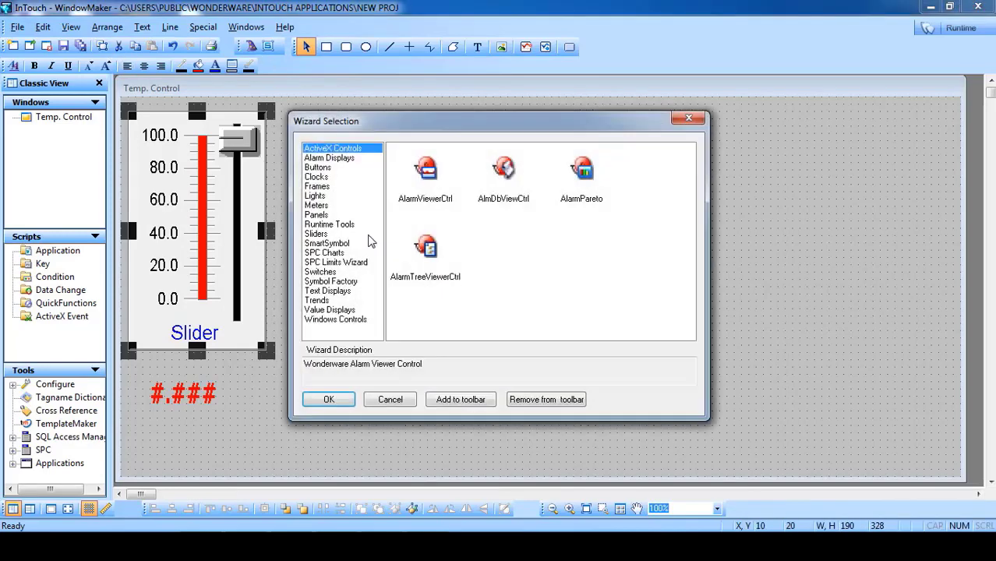
click(324, 282)
click(416, 189)
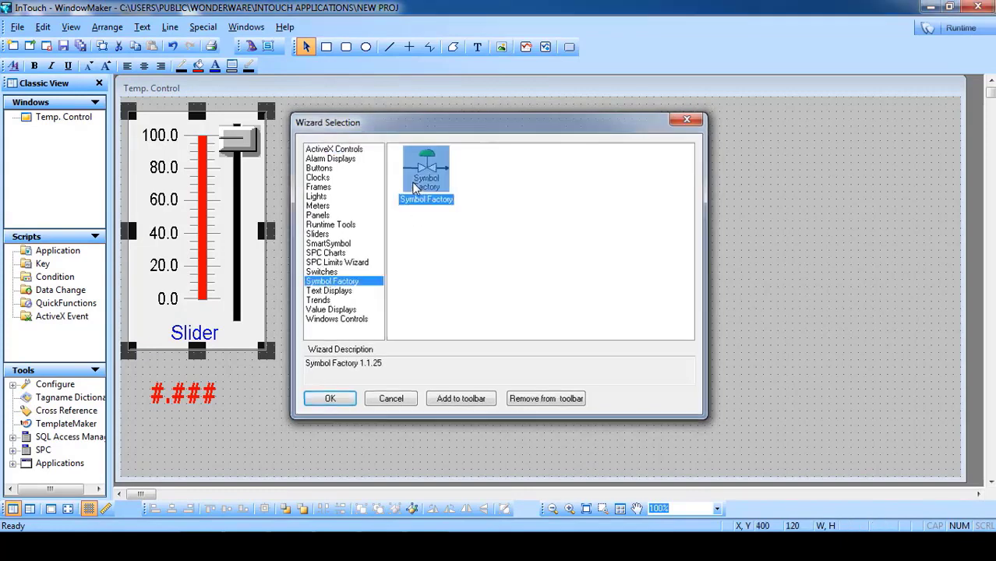
double_click(425, 172)
key(t)
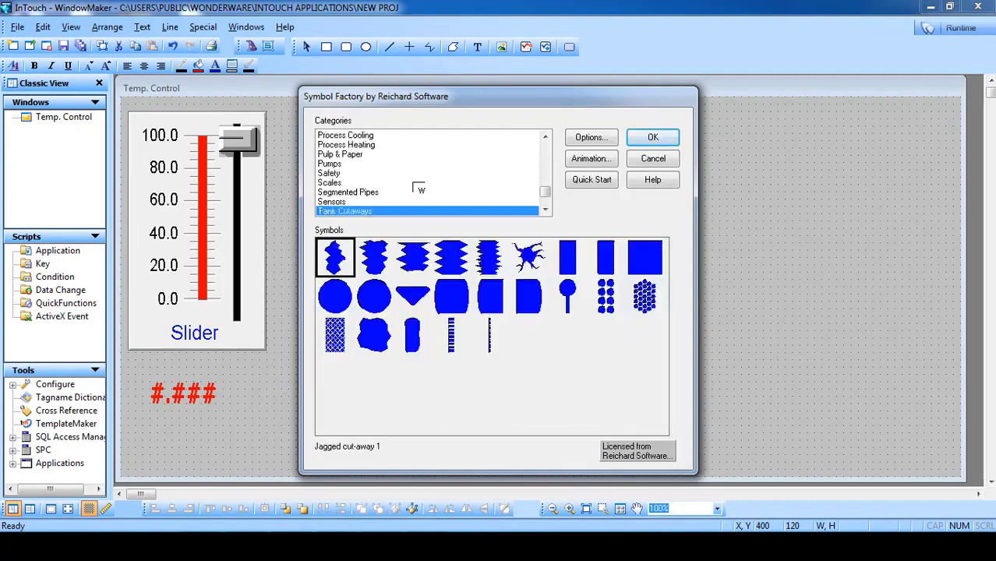
key(t)
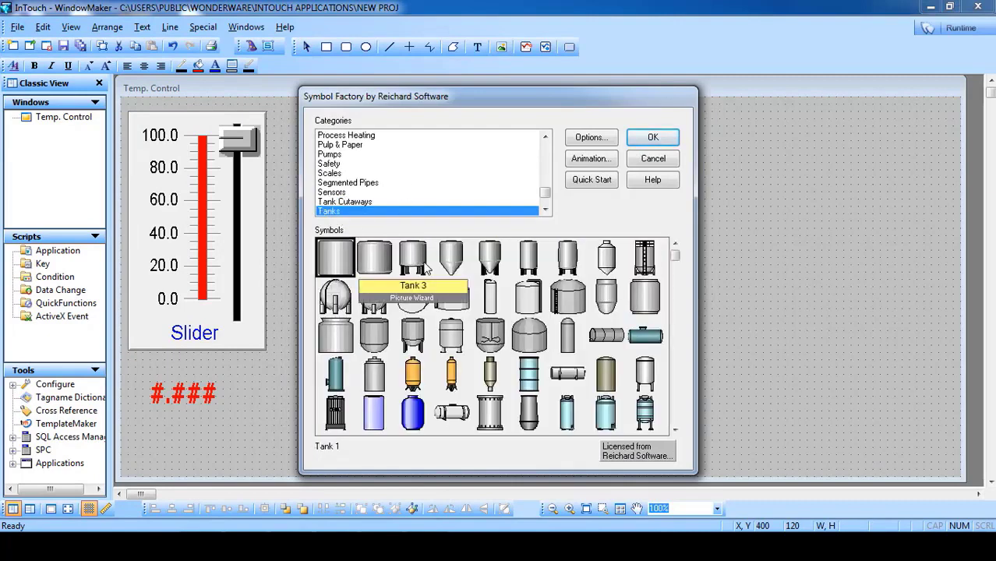
click(398, 263)
double_click(381, 262)
drag(436, 244, 395, 248)
drag(445, 266, 502, 249)
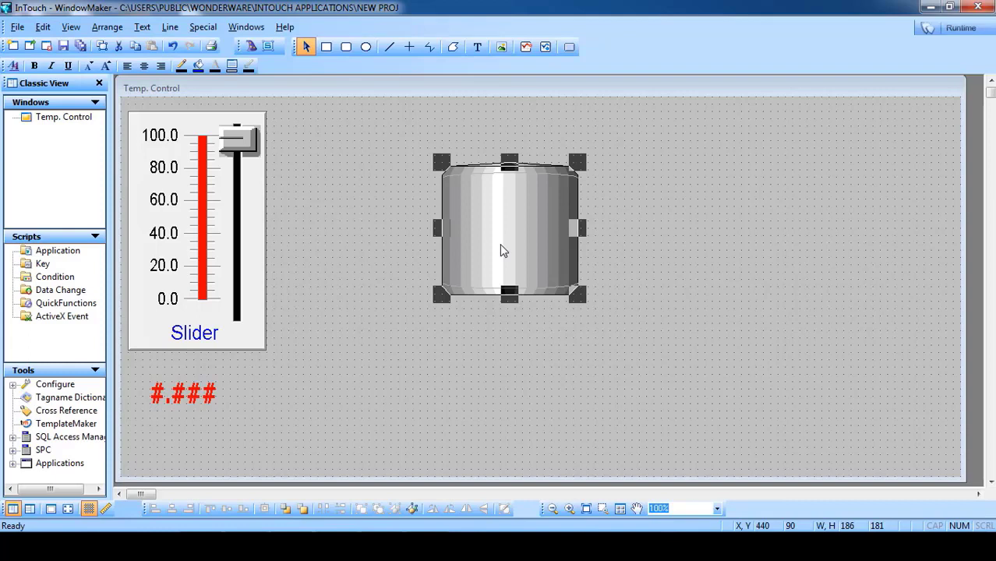
- Break the tank's cell so that it becomes a symbol
right_click(489, 189)
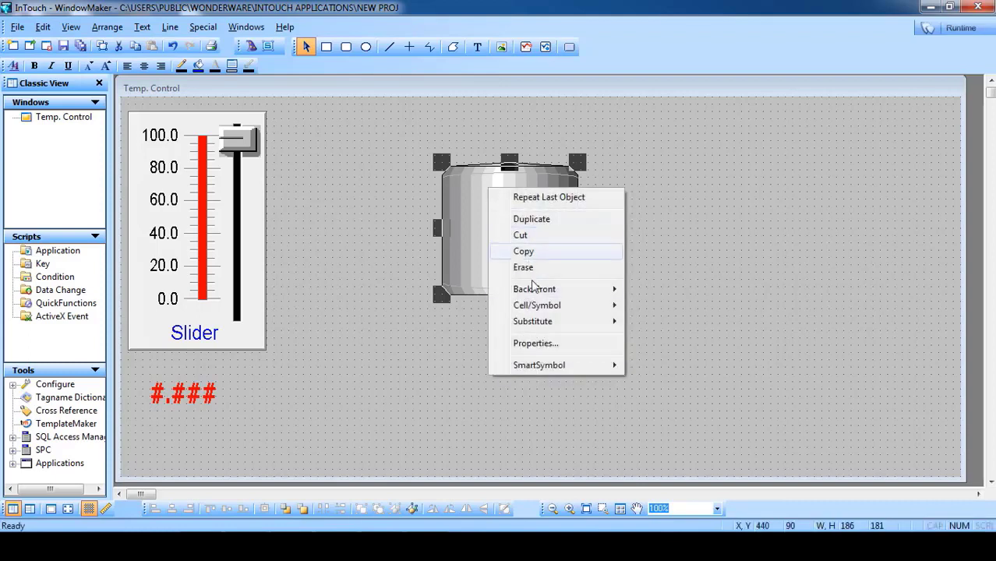
mouse_move(552, 313)
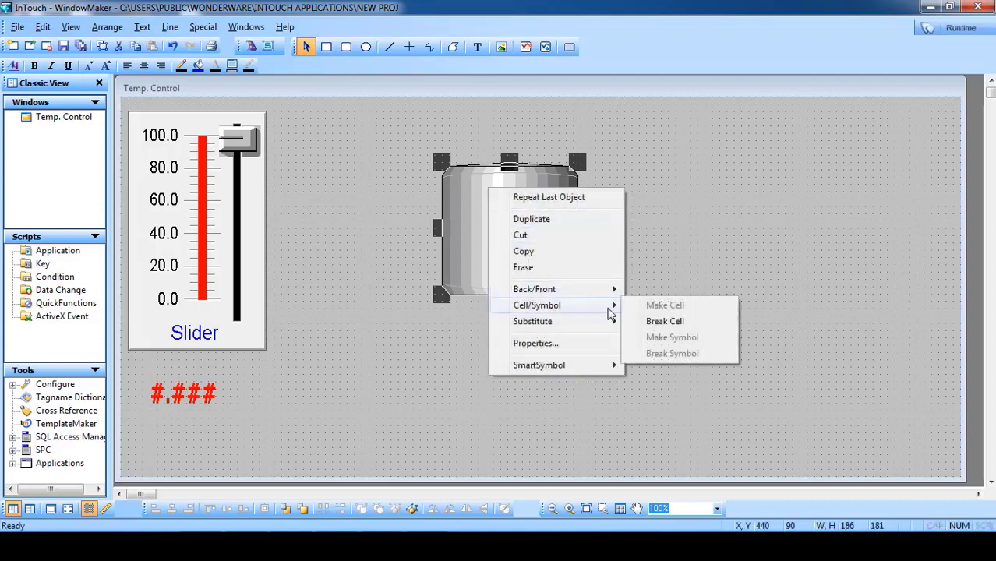
click(661, 321)
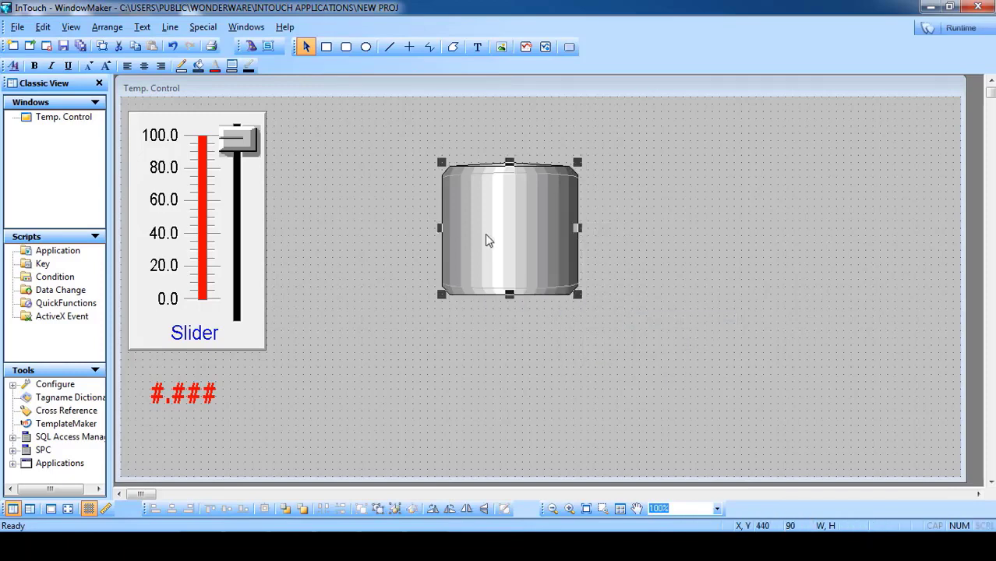
- Add an object height link to the tank with expression a1 and a minimum height of 10 percent
double_click(484, 234)
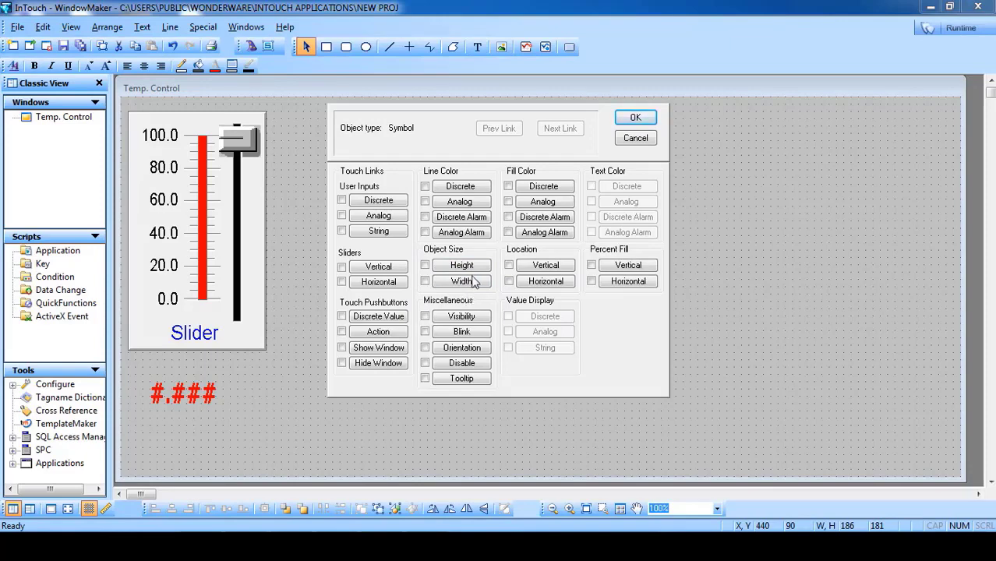
click(461, 265)
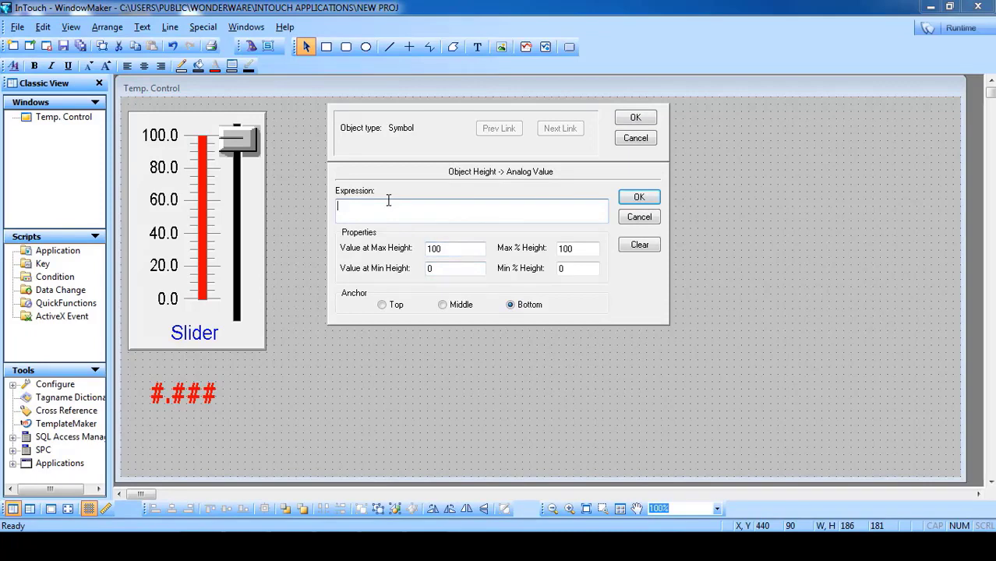
text(a1)
click(569, 269)
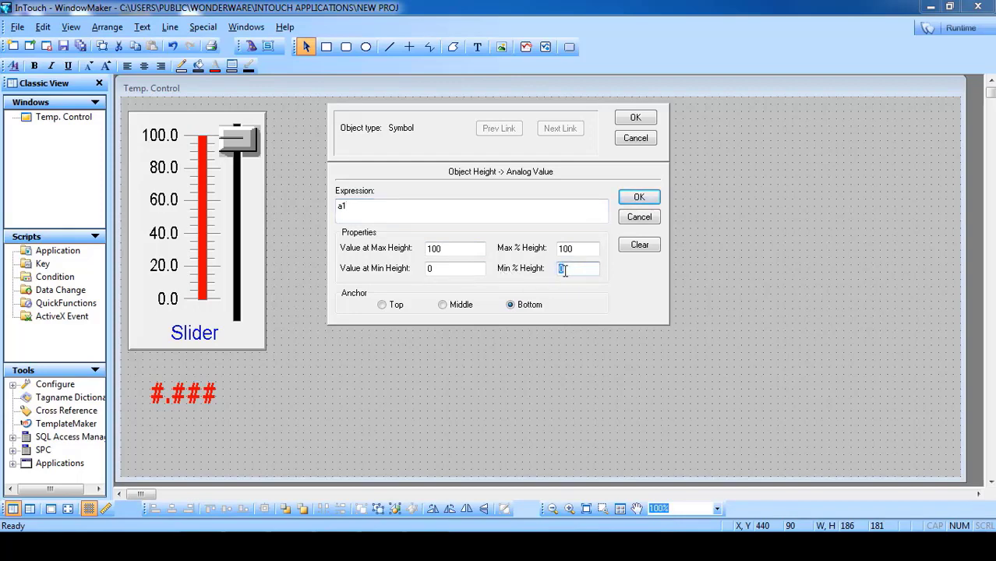
double_click(575, 269)
text(10)
- Examine how the minimum and maximum values correspond to the percent heights in the tank's height link
drag(582, 249, 520, 274)
drag(435, 268, 399, 271)
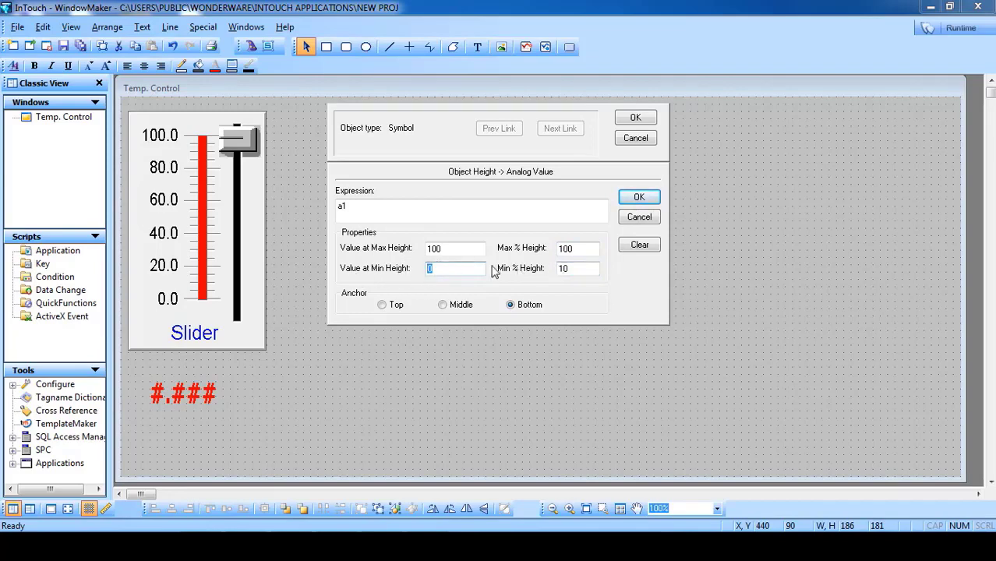
drag(572, 270, 552, 273)
click(440, 275)
drag(581, 269, 525, 274)
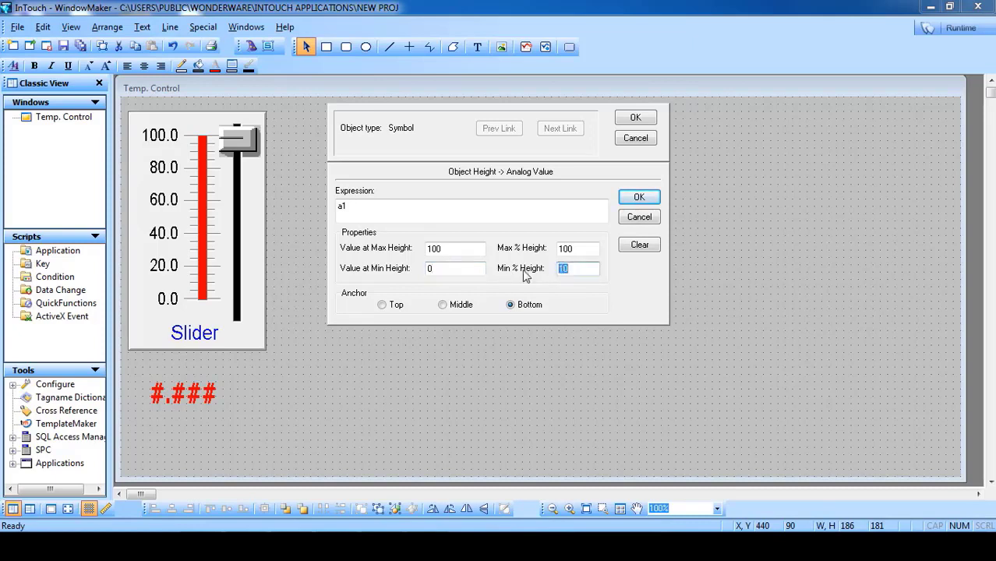
drag(584, 250, 409, 251)
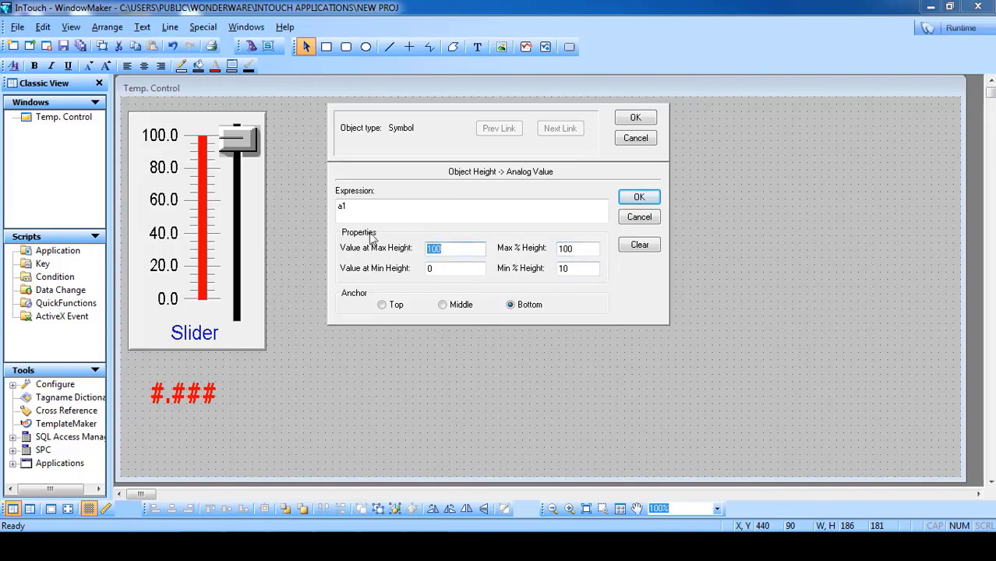
double_click(578, 248)
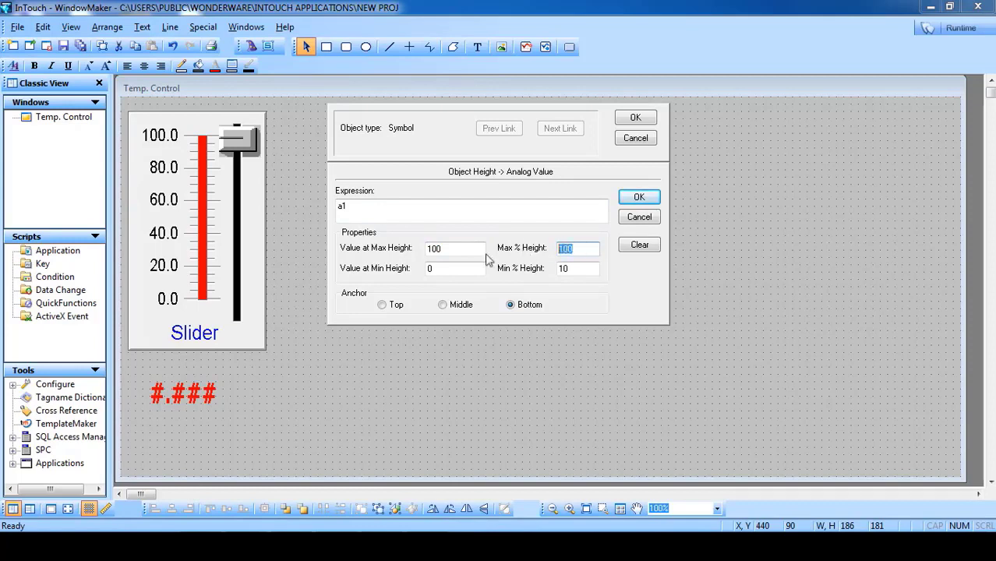
click(444, 253)
click(441, 266)
click(445, 250)
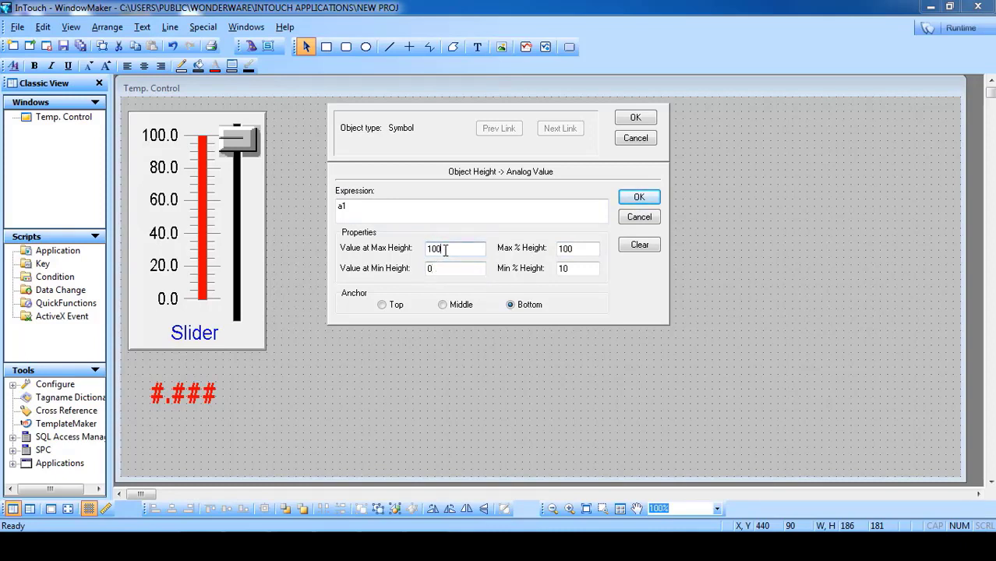
double_click(580, 268)
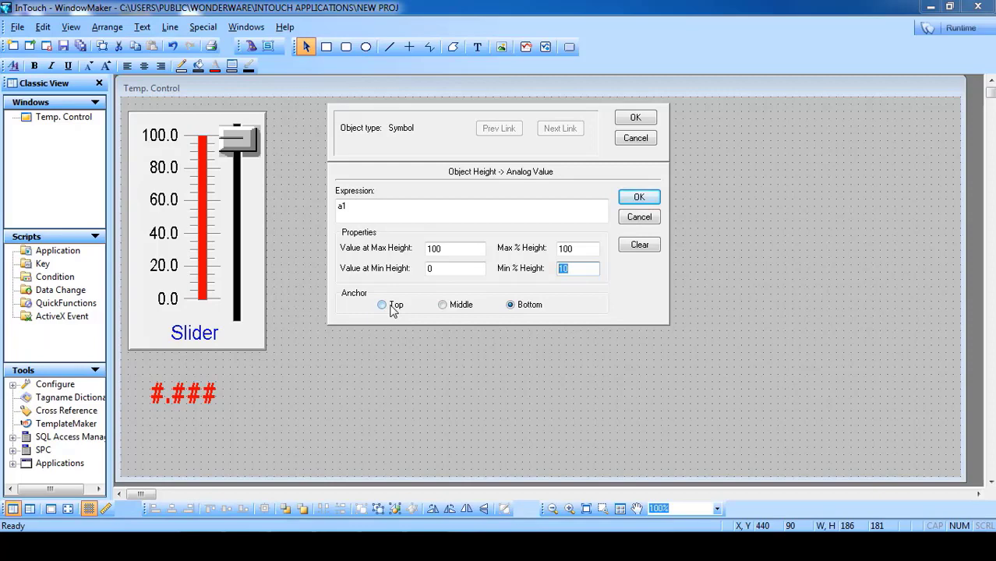
- Anchor the tank's height change at Bottom and apply the link
click(528, 308)
click(627, 118)
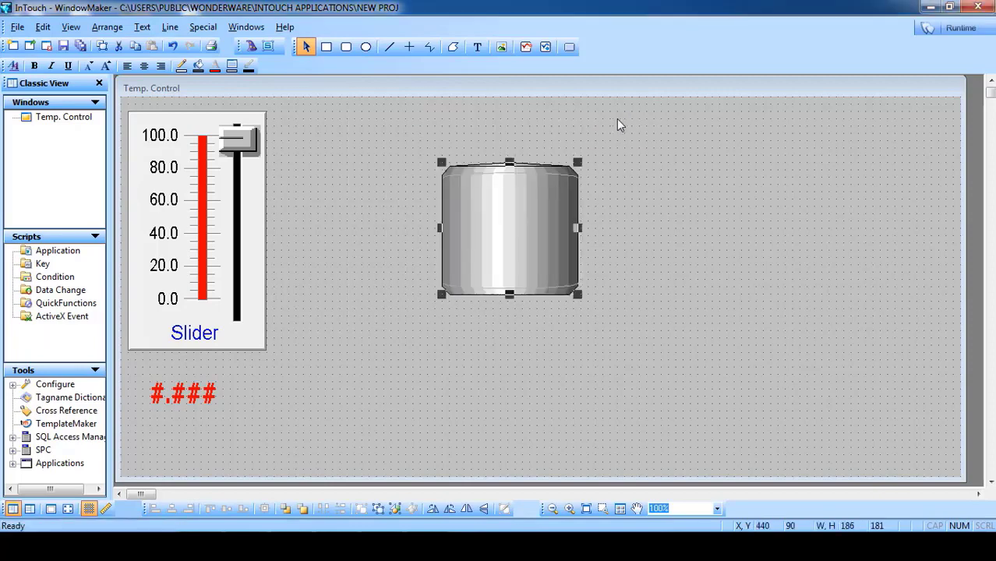
- Switch to WindowViewer and test the tank's bottom-anchored height by moving the slider to 0 and back to 100
click(955, 33)
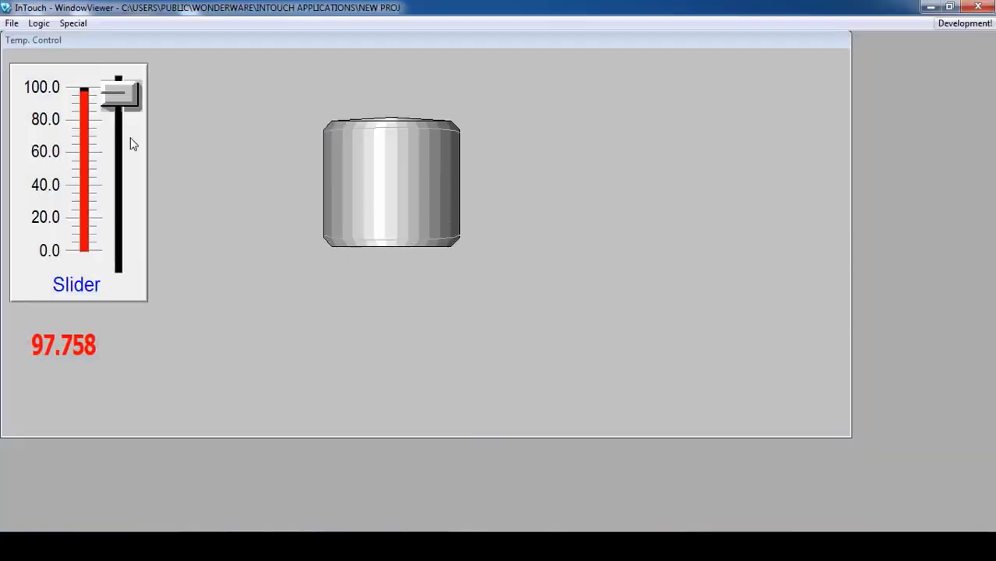
drag(120, 93, 117, 298)
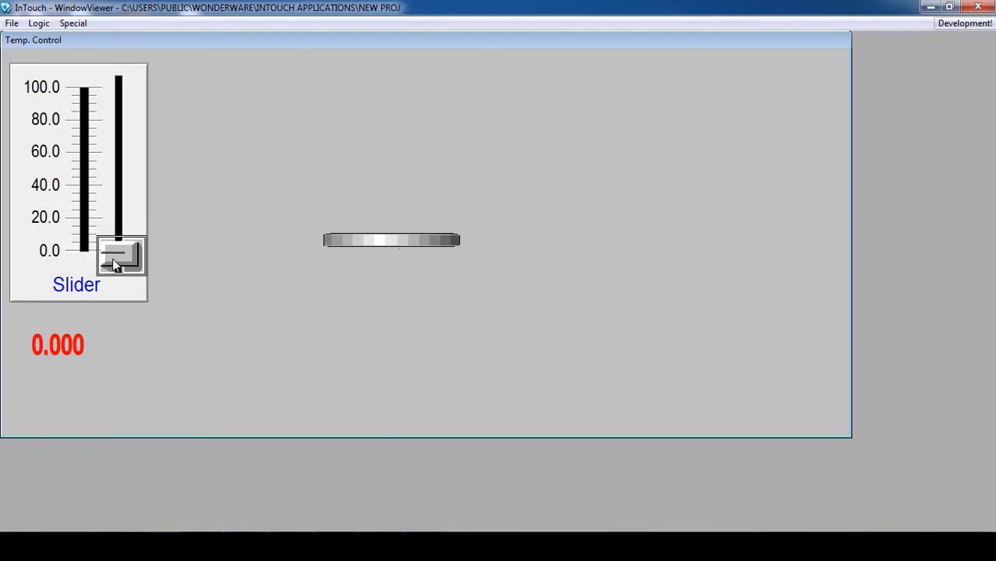
drag(119, 251, 122, 67)
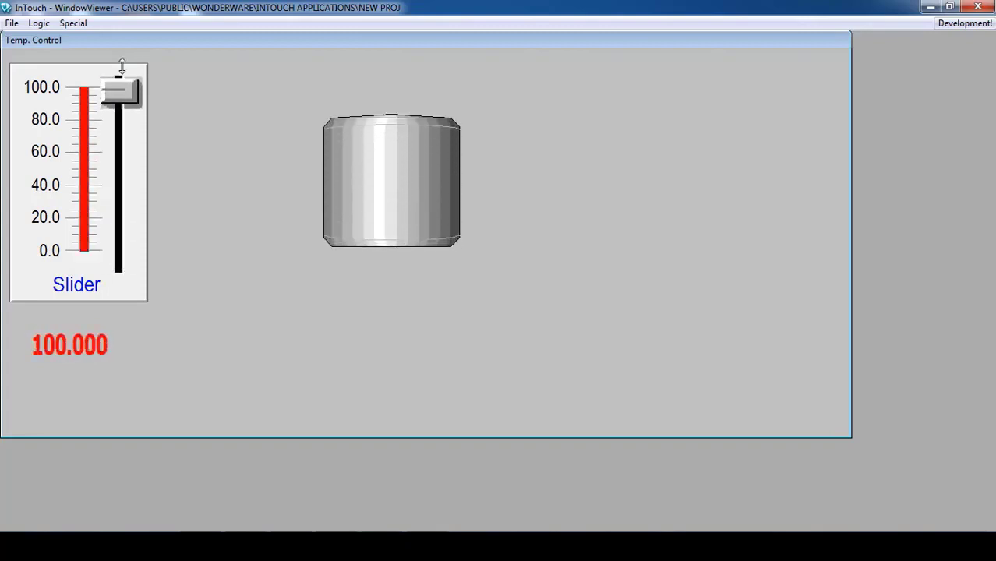
- Return to WindowMaker and change the anchor of the tank's height link to Top
click(978, 24)
click(526, 262)
double_click(526, 263)
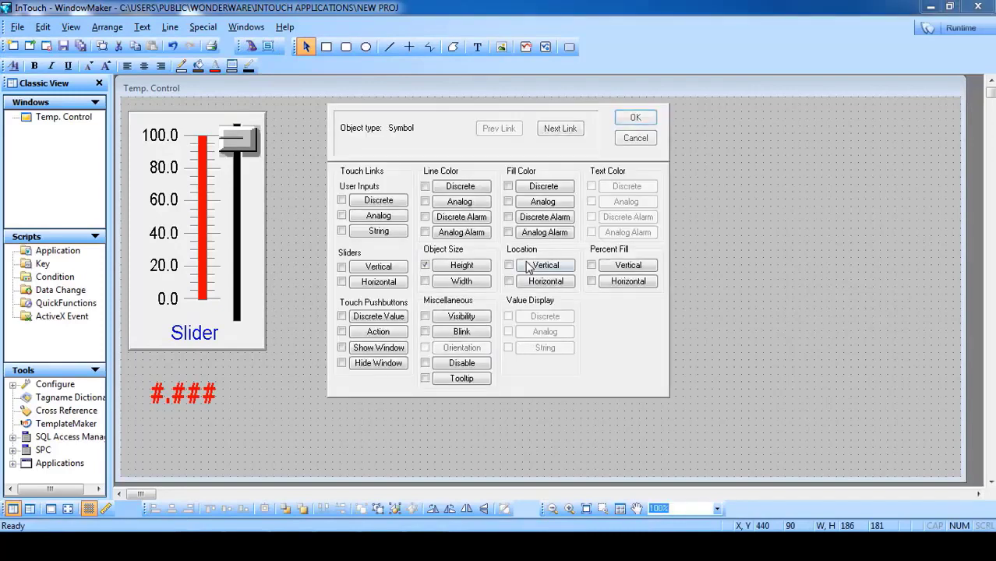
click(459, 265)
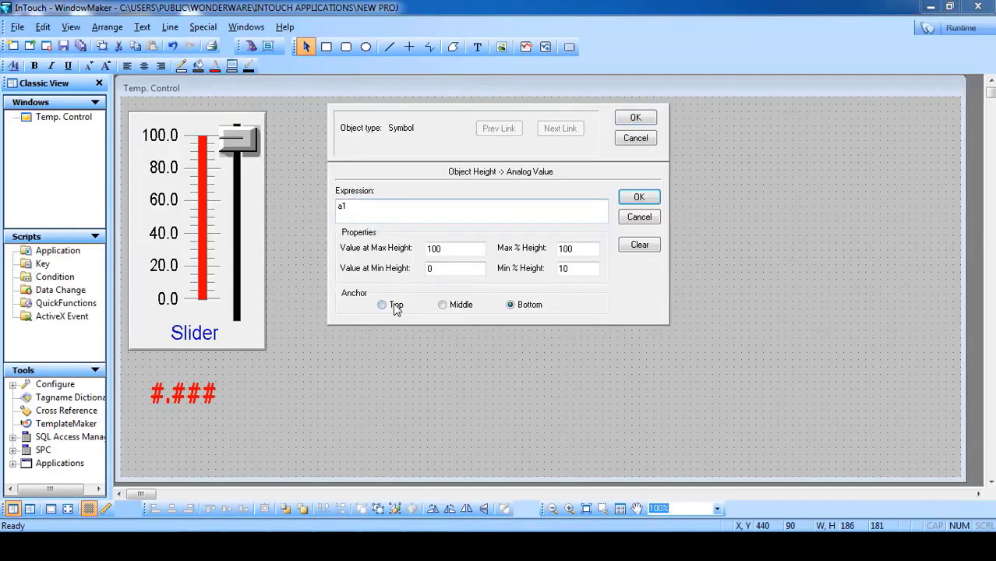
click(635, 116)
- Switch to WindowViewer and test the top-anchored tank by moving the slider to 0 and back to 100
click(960, 28)
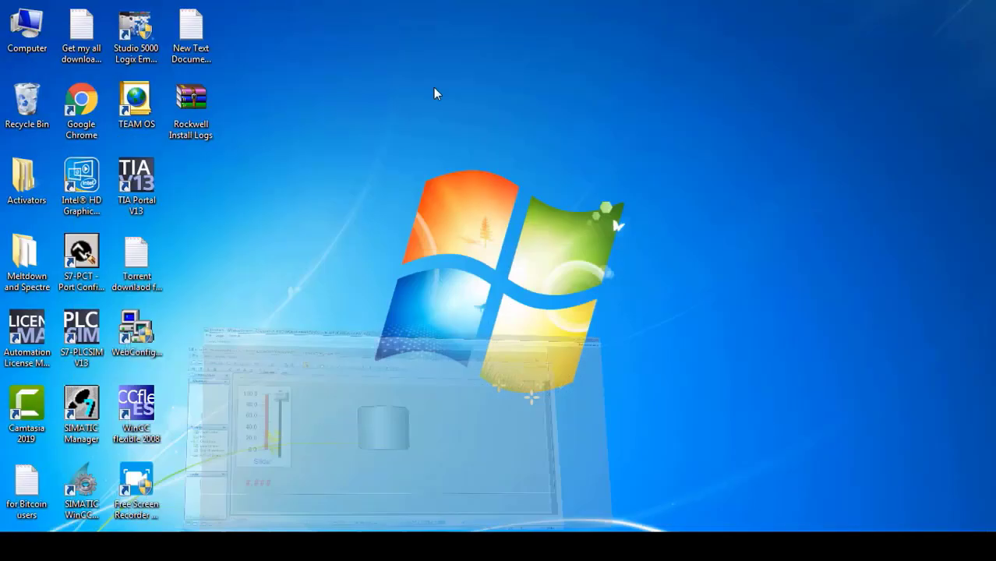
drag(117, 89, 121, 261)
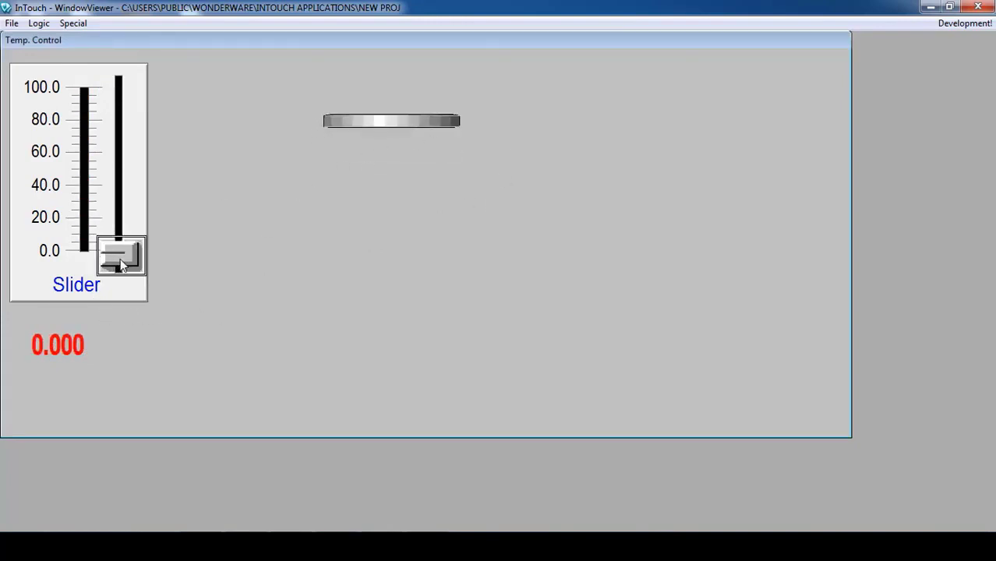
drag(121, 265, 125, 69)
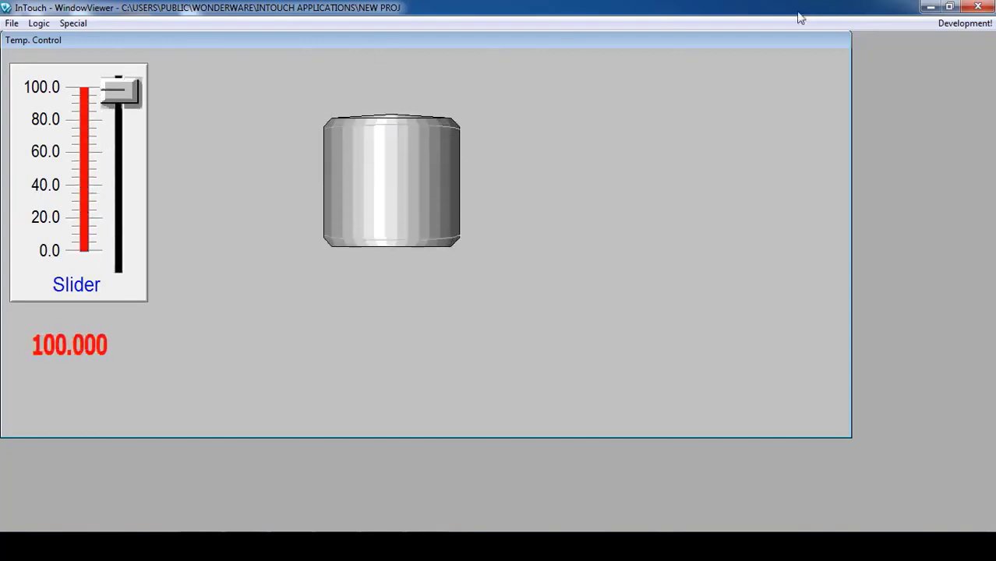
- Return to WindowMaker and set the anchor of the tank's height link to Middle
click(965, 23)
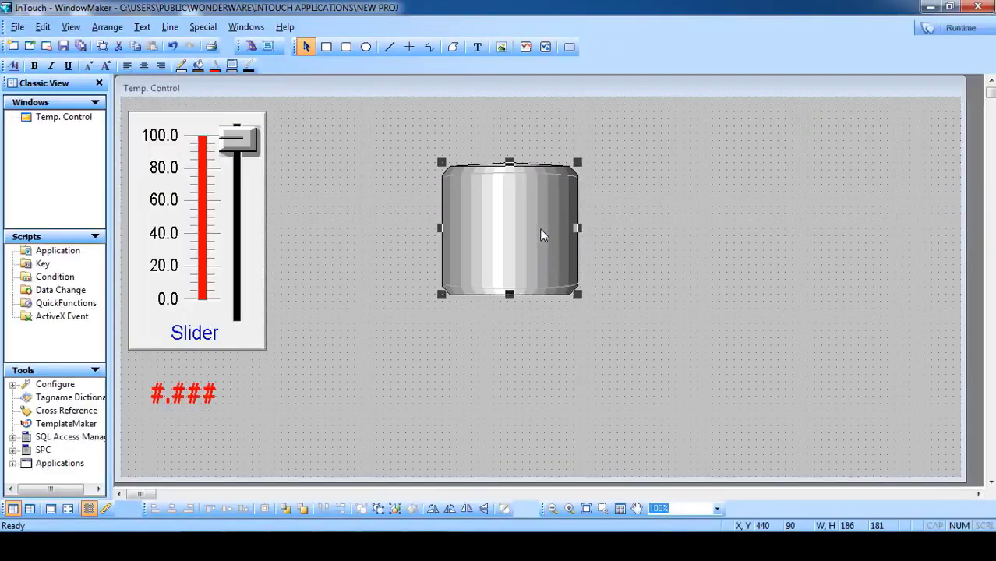
double_click(543, 232)
click(522, 265)
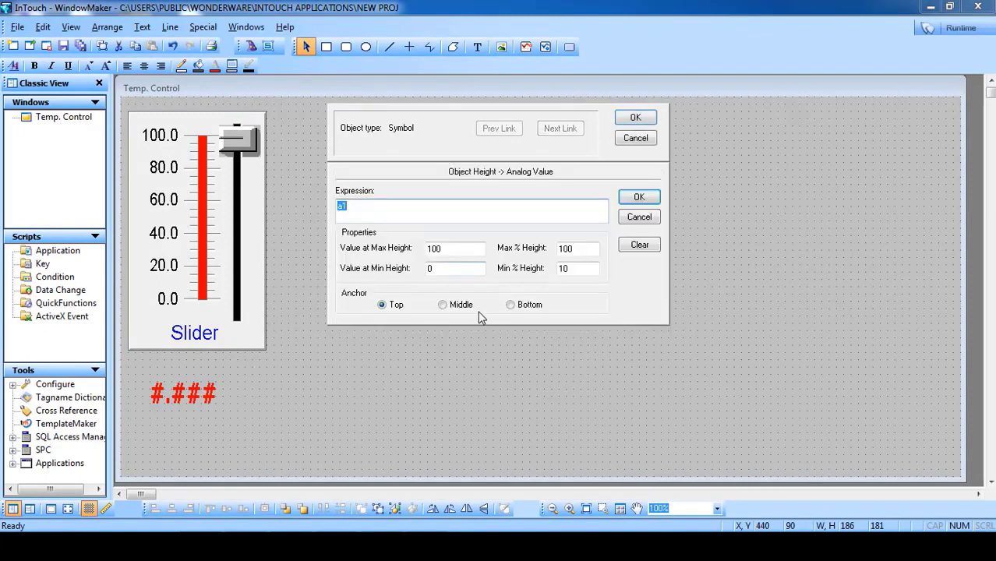
click(461, 305)
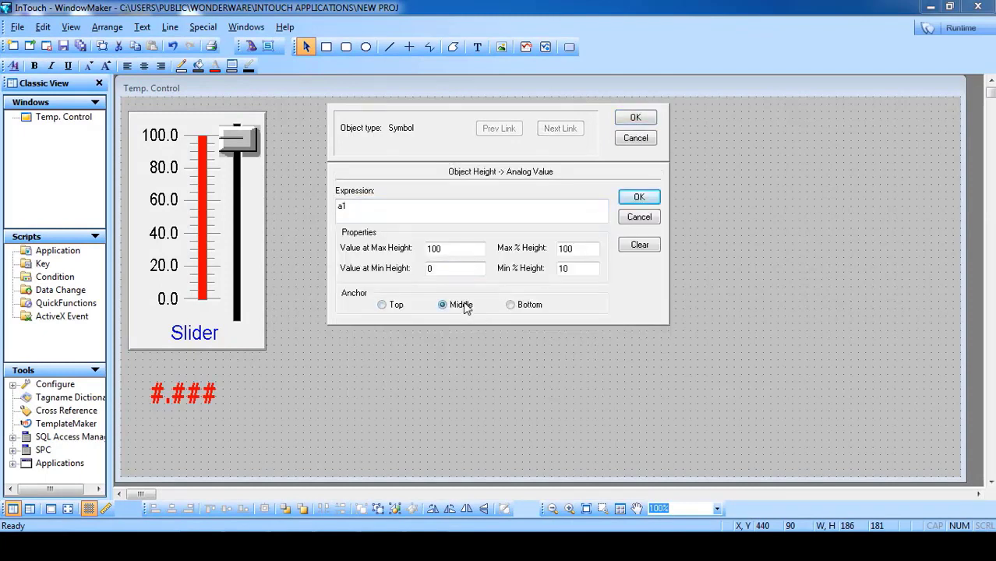
click(639, 196)
click(635, 116)
- Switch to WindowViewer and test the middle-anchored tank height by moving the slider to 0 and back to about 100
click(943, 31)
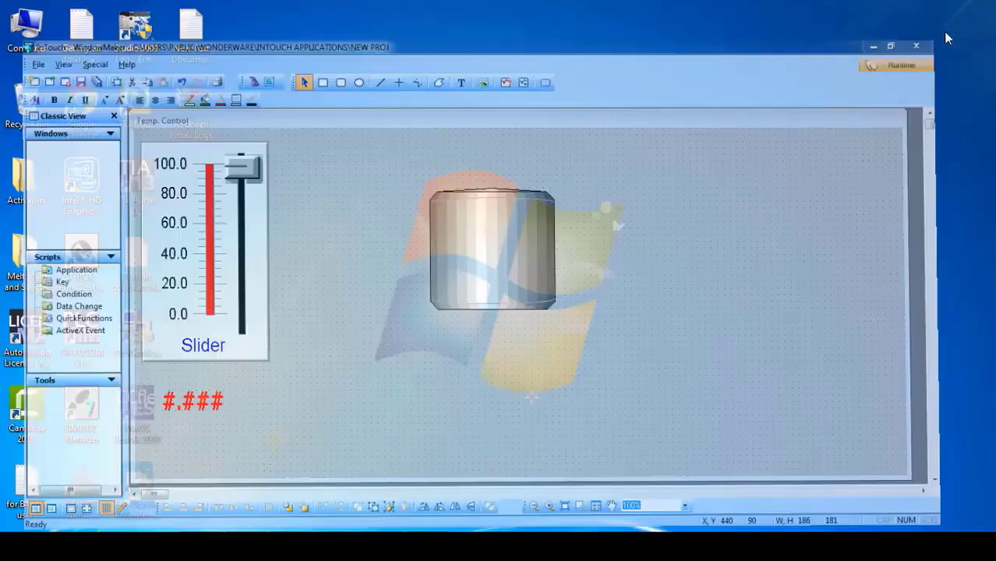
drag(120, 88, 108, 269)
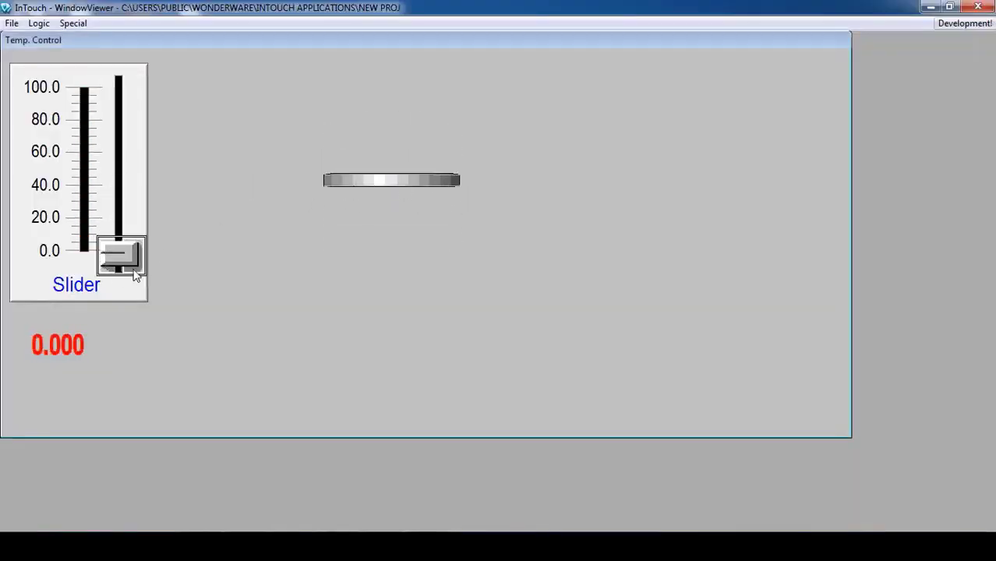
drag(117, 251, 108, 75)
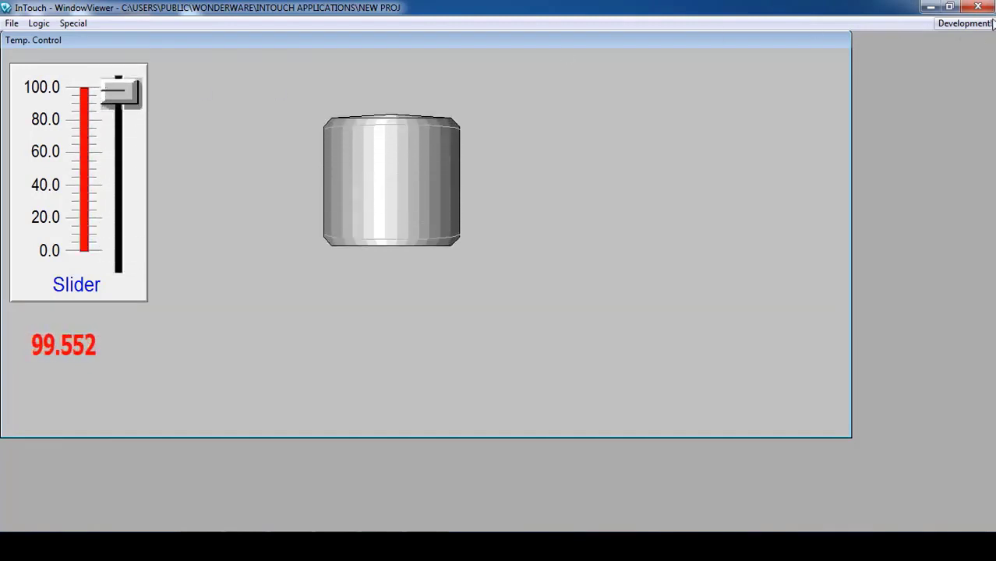
- Return to WindowMaker and set the Value at Min Height of the tank's height link to 20
click(965, 23)
click(452, 241)
double_click(450, 236)
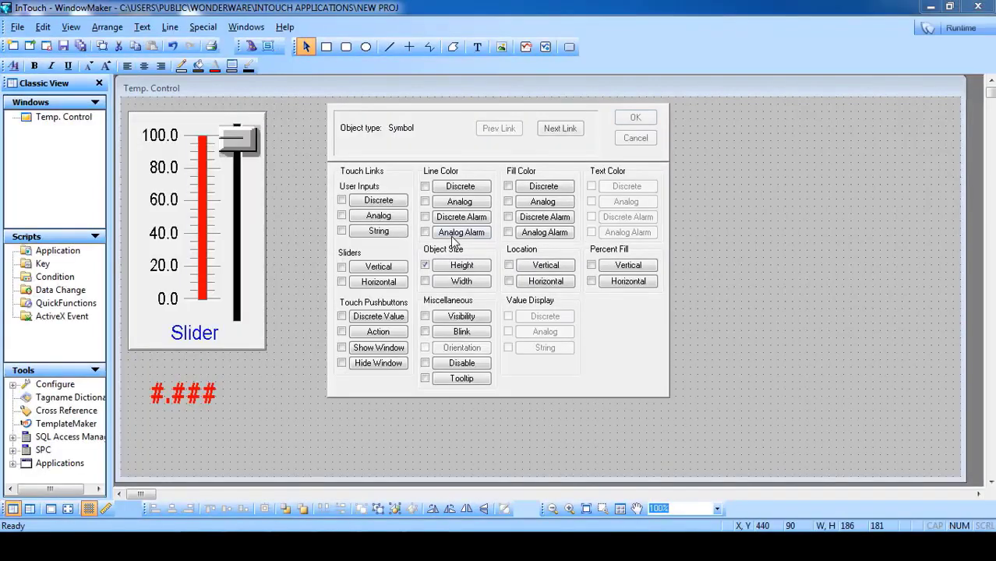
click(455, 273)
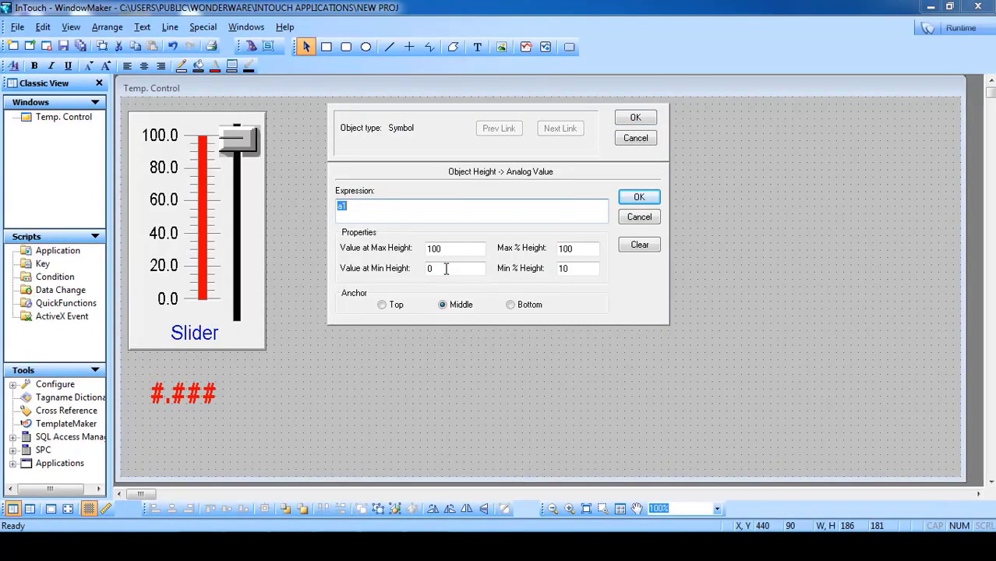
double_click(446, 269)
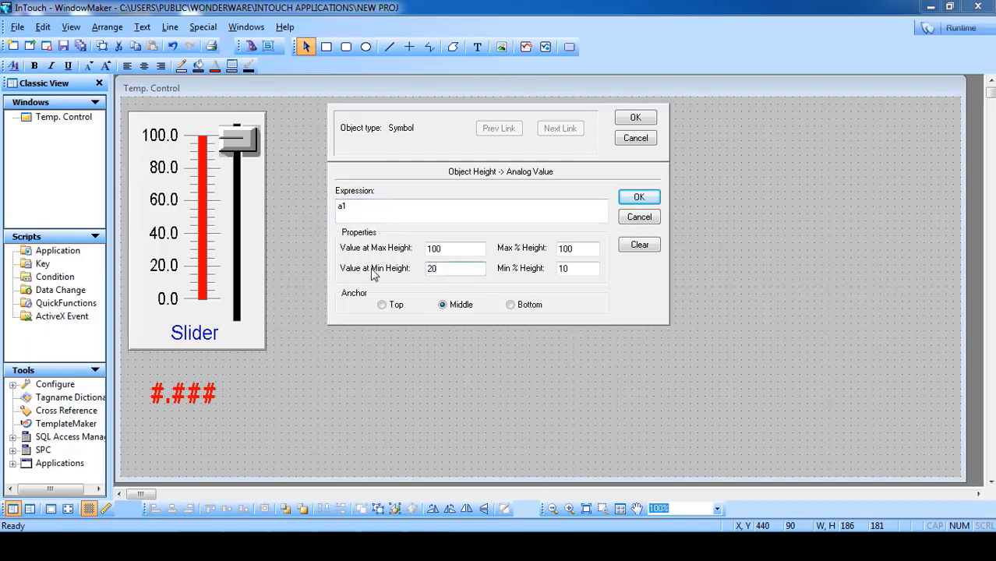
drag(448, 269, 379, 274)
click(444, 248)
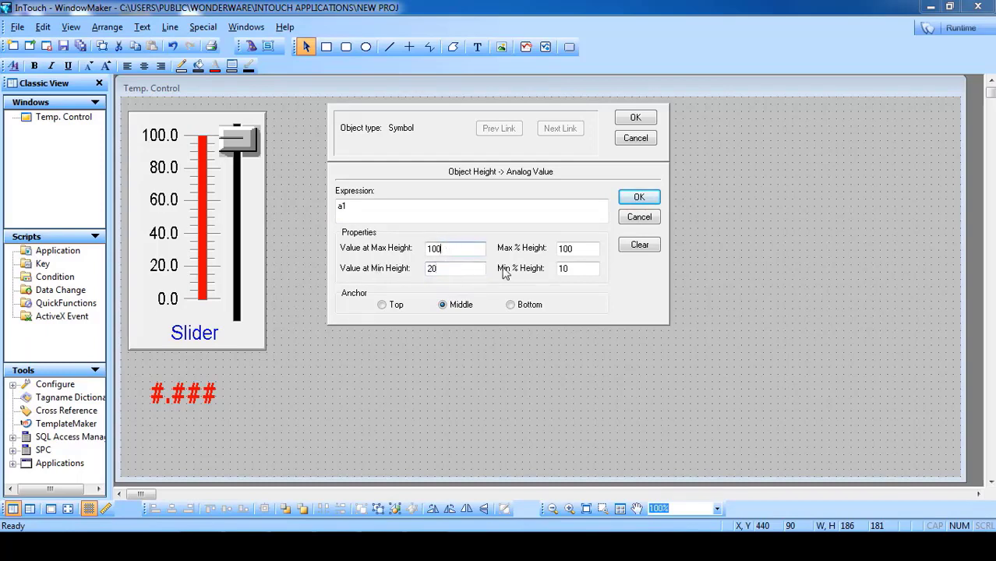
click(443, 272)
drag(576, 268, 530, 265)
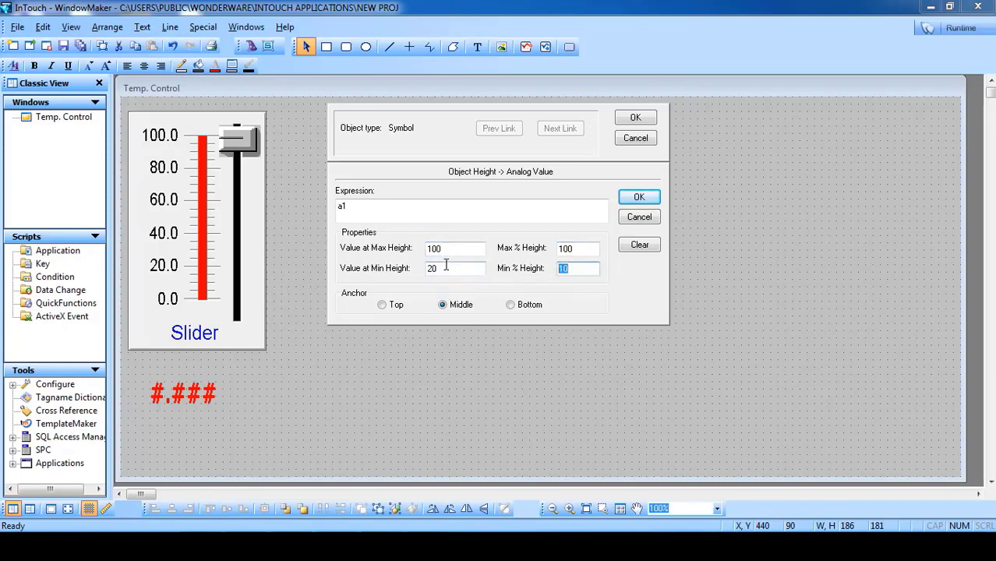
click(588, 269)
click(574, 250)
click(635, 118)
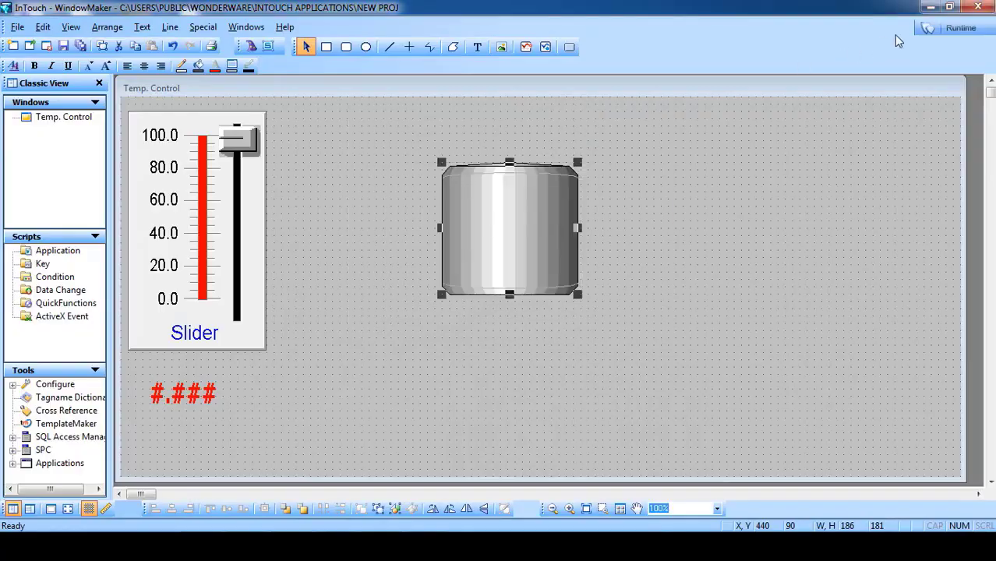
- Switch to WindowViewer and test the tank's new minimum height value by moving the slider down to 0 and back up
click(955, 28)
drag(130, 75, 81, 261)
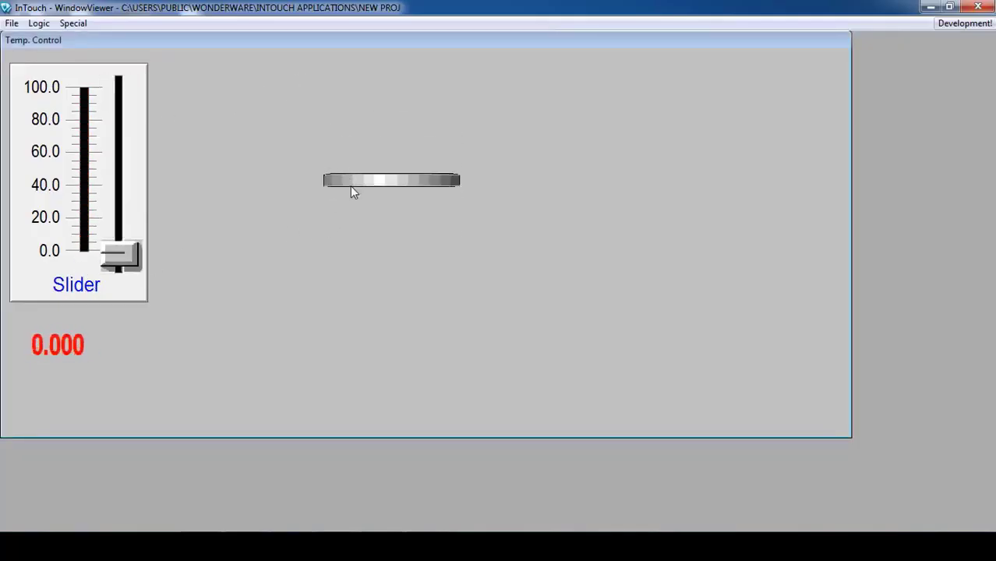
drag(126, 243, 137, 69)
- Return to WindowMaker and disable the height link in the tank's animation links
click(965, 23)
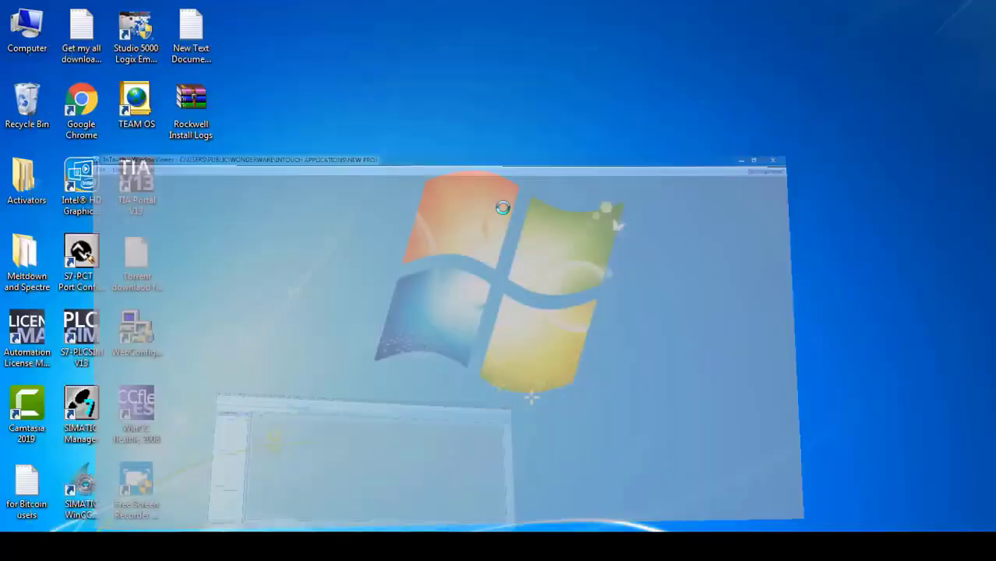
double_click(452, 240)
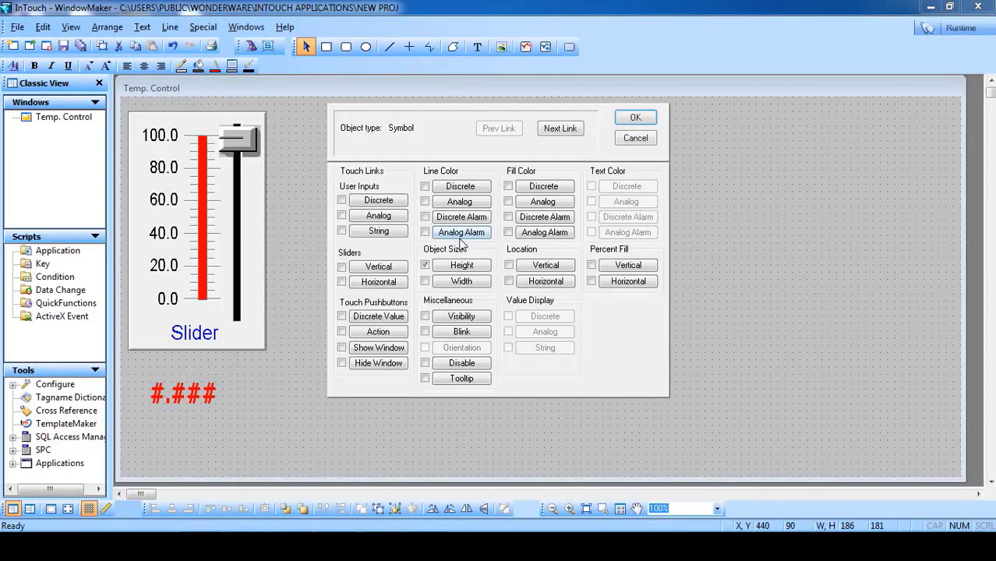
click(425, 265)
- Add a width link to the tank with expression a1, Min % Width 20 and the Left anchor
click(460, 282)
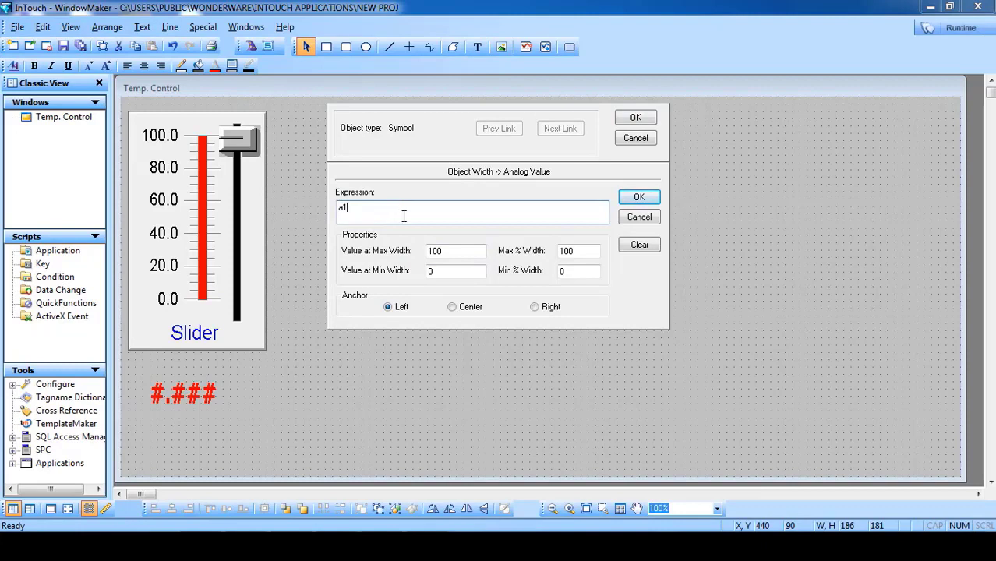
double_click(574, 273)
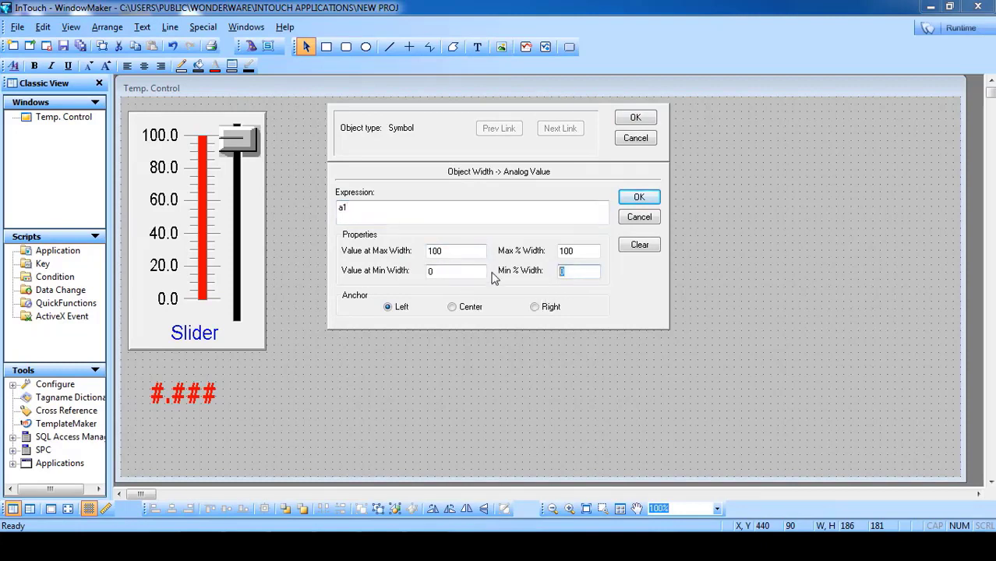
text(10)
double_click(577, 251)
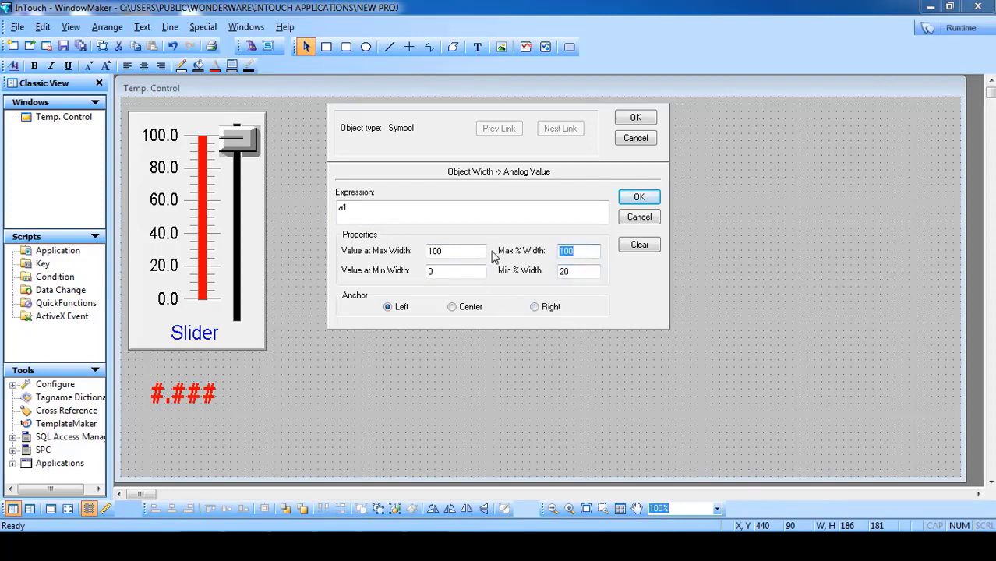
double_click(439, 271)
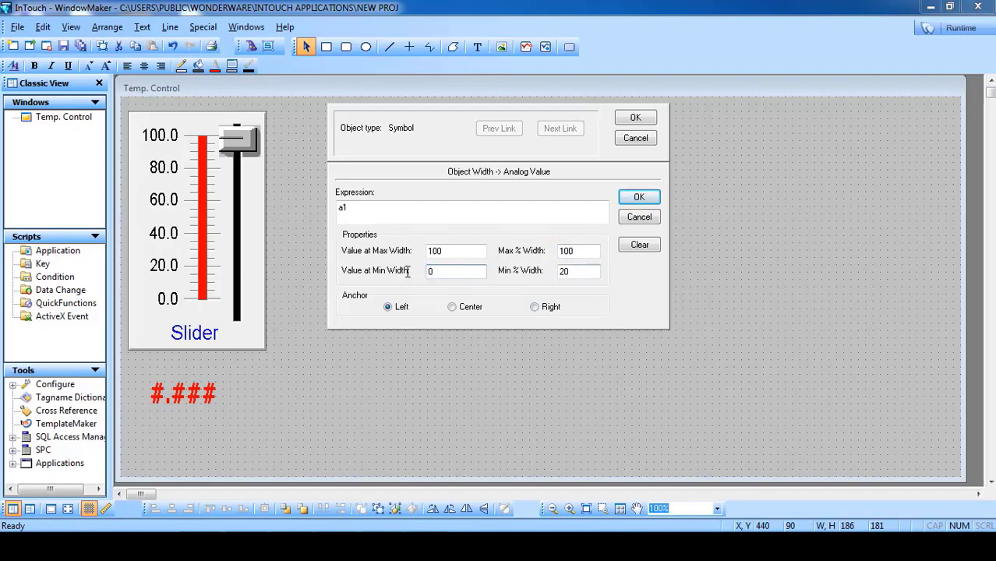
double_click(580, 271)
double_click(460, 251)
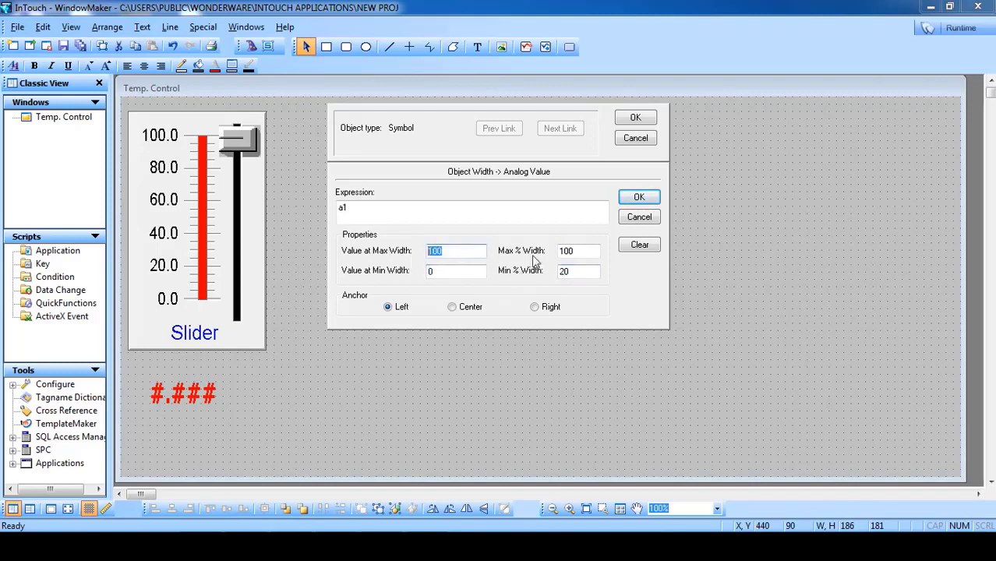
double_click(588, 255)
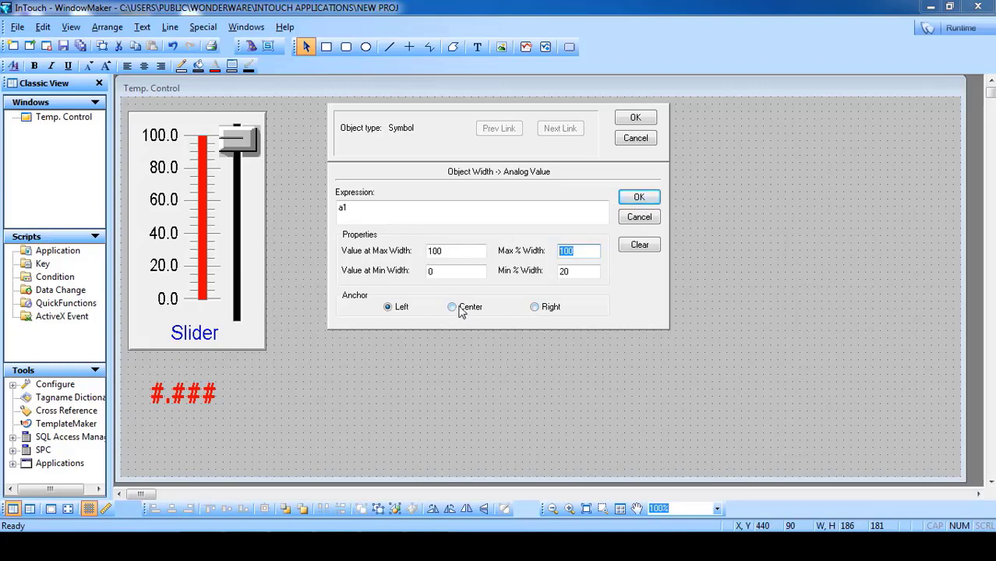
click(387, 307)
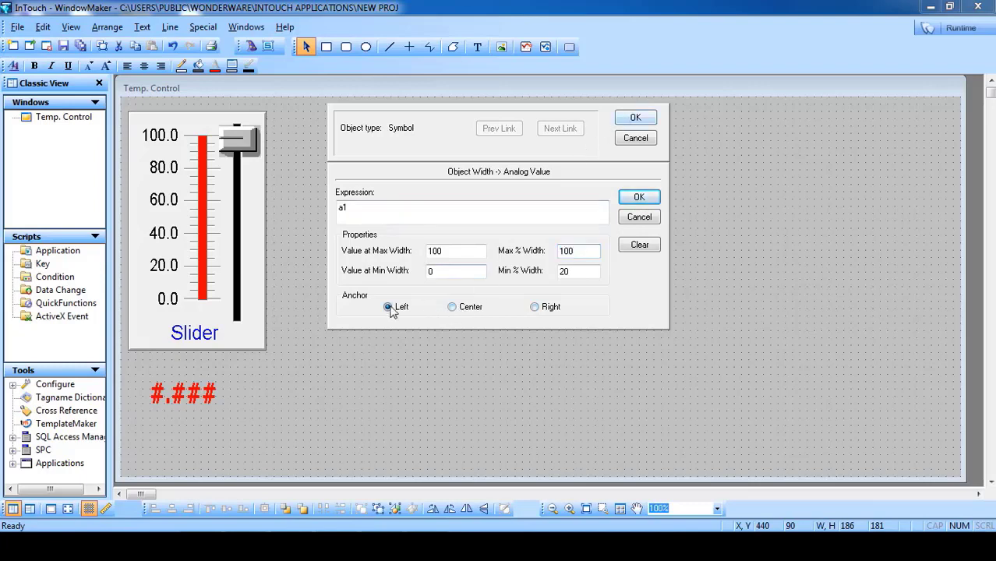
click(635, 118)
- Switch to WindowViewer and test the left-anchored tank width by moving the slider to 0 and back to 100
click(961, 28)
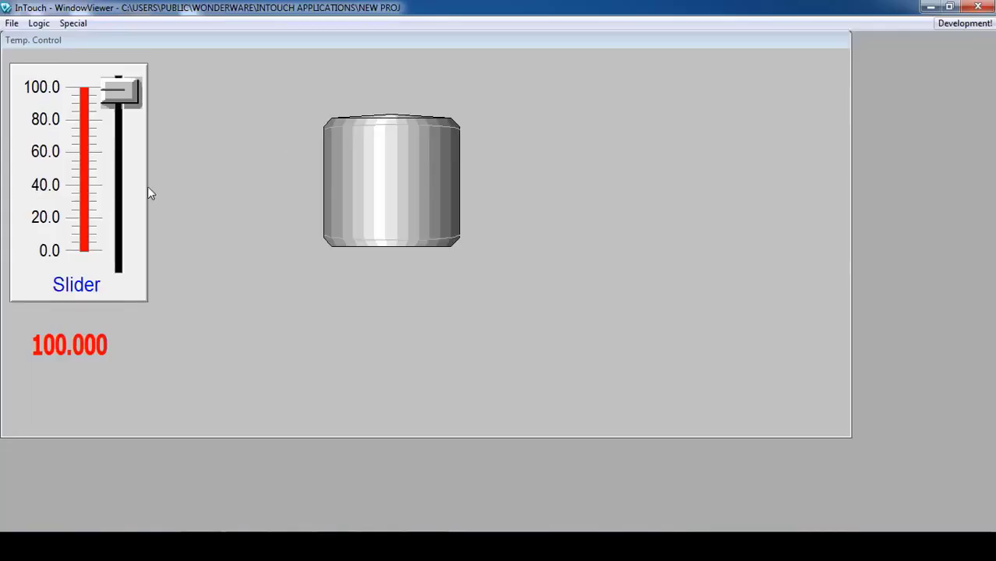
drag(121, 92, 121, 273)
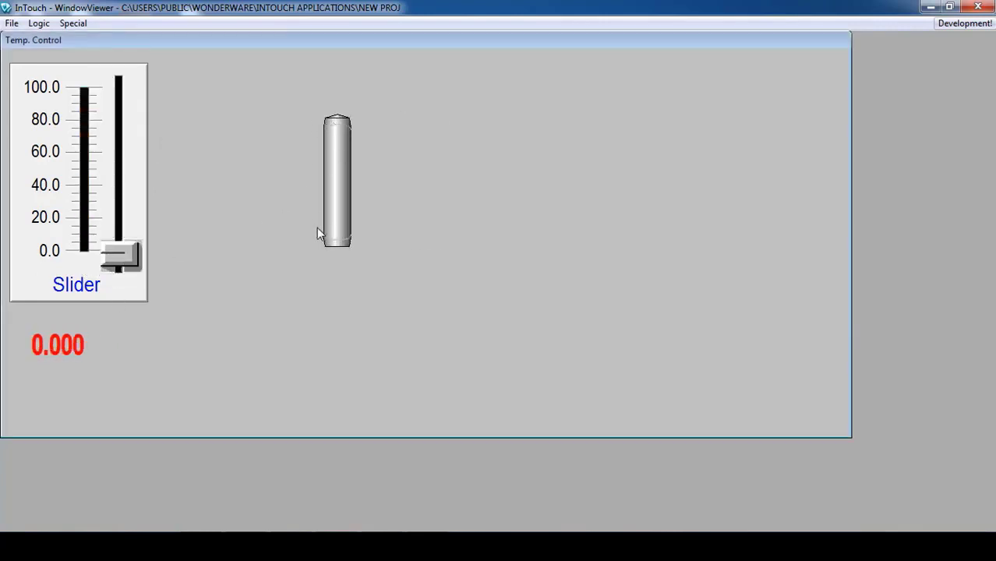
drag(118, 266, 91, 71)
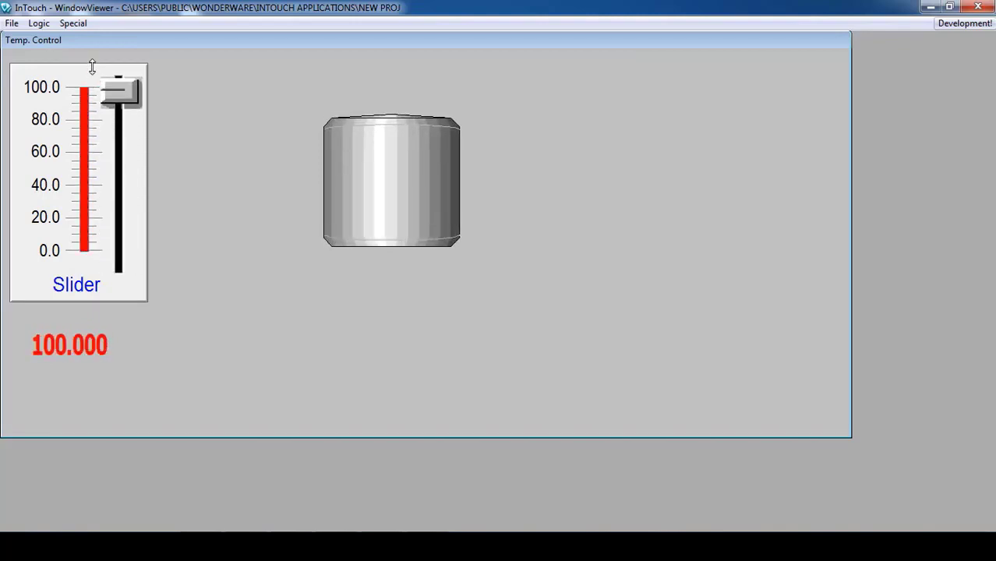
- Return to WindowMaker and change the anchor of the tank's width link to Right
click(965, 23)
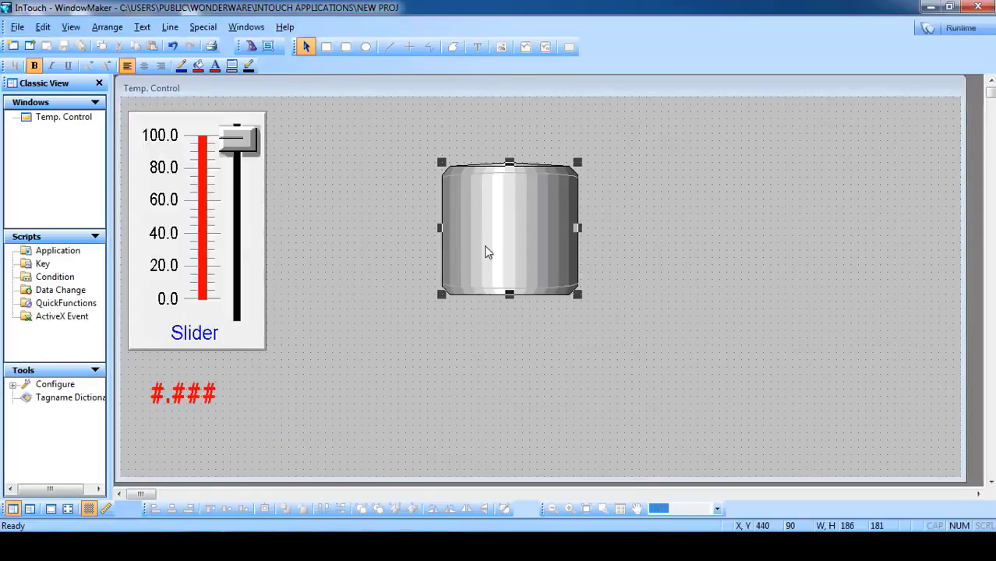
double_click(484, 245)
click(449, 287)
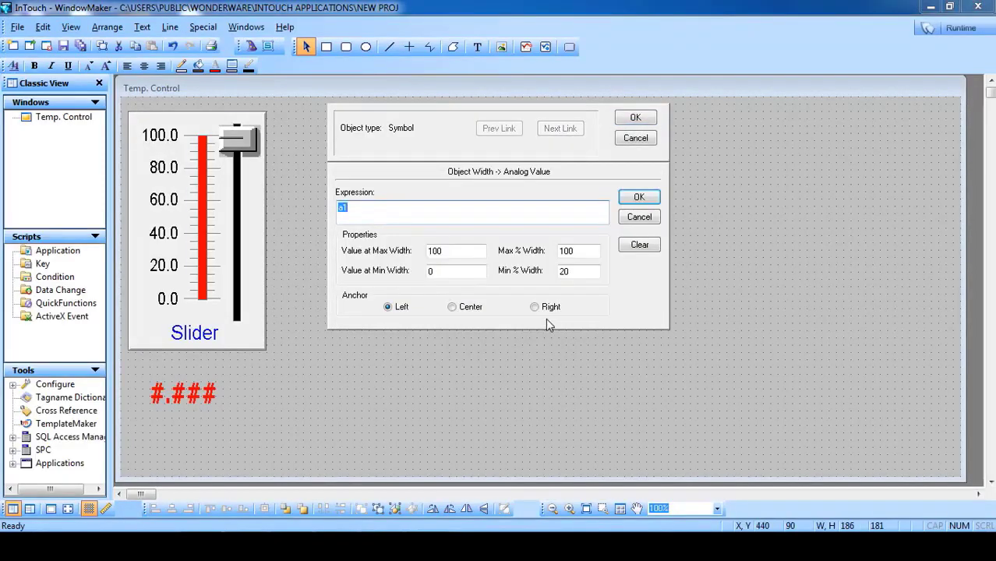
click(565, 299)
click(637, 119)
- Switch to WindowViewer and test the right-anchored tank width by moving the slider
click(945, 31)
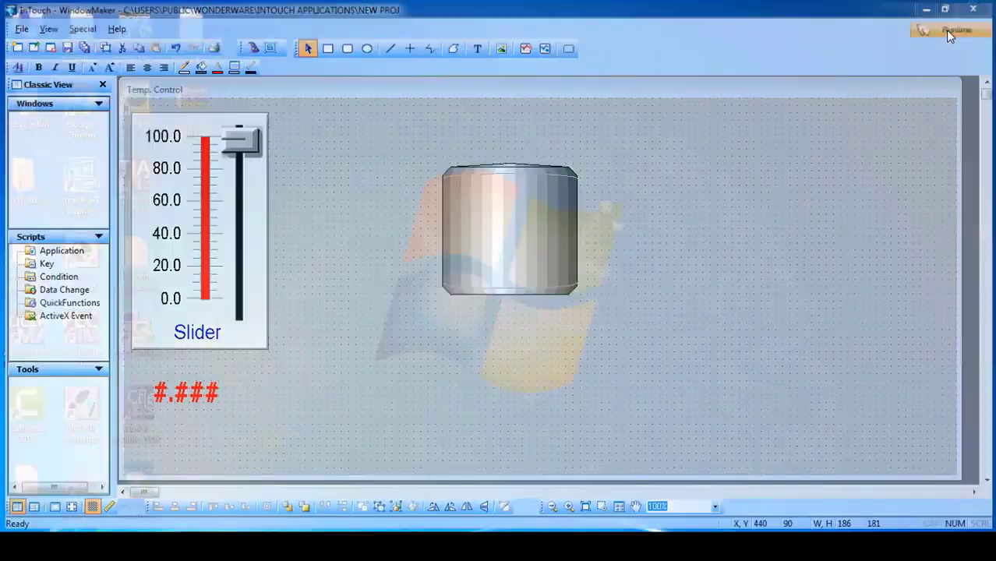
drag(119, 84, 119, 107)
- Return to WindowMaker and set the anchor of the tank's width link to Center
click(964, 24)
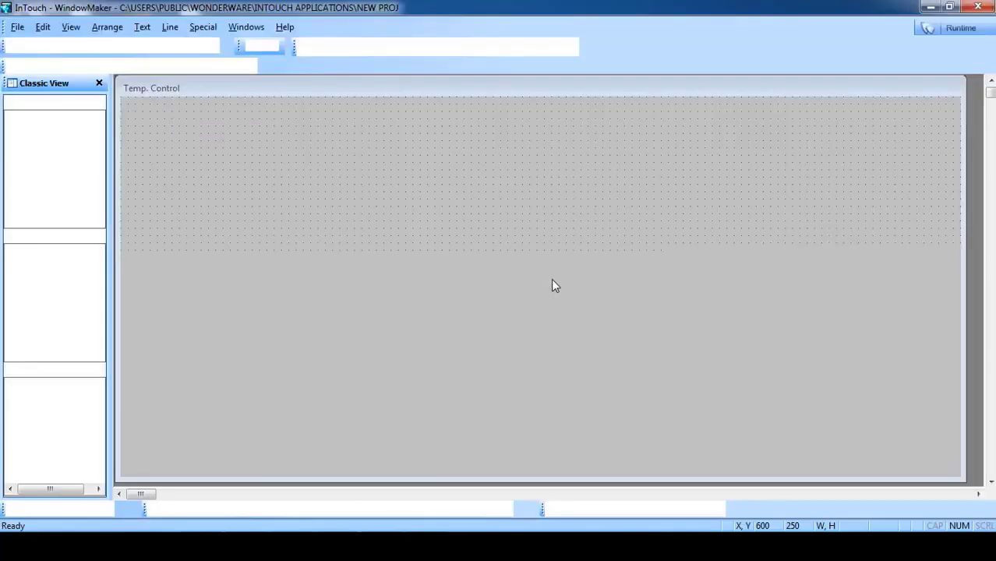
double_click(551, 279)
click(454, 285)
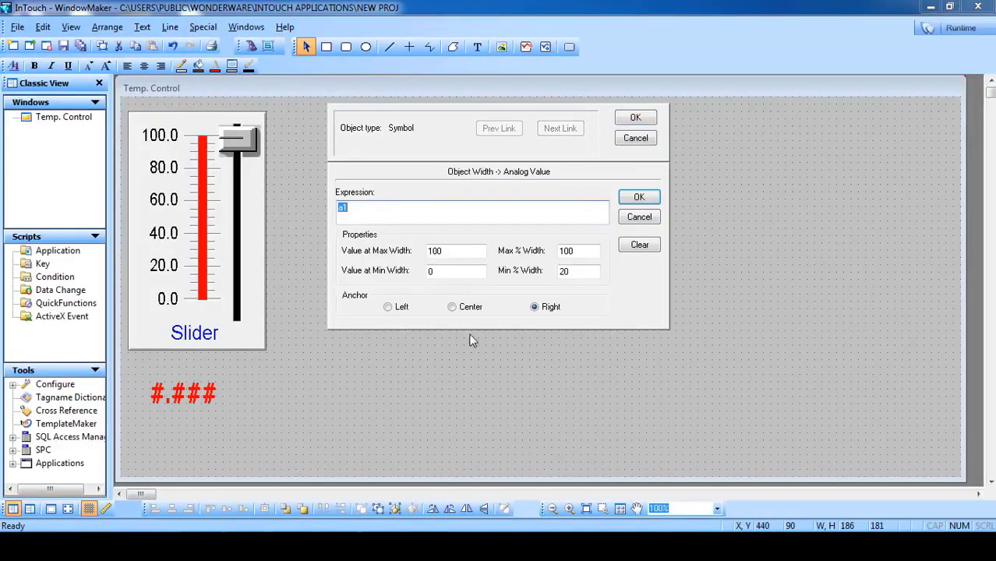
click(454, 307)
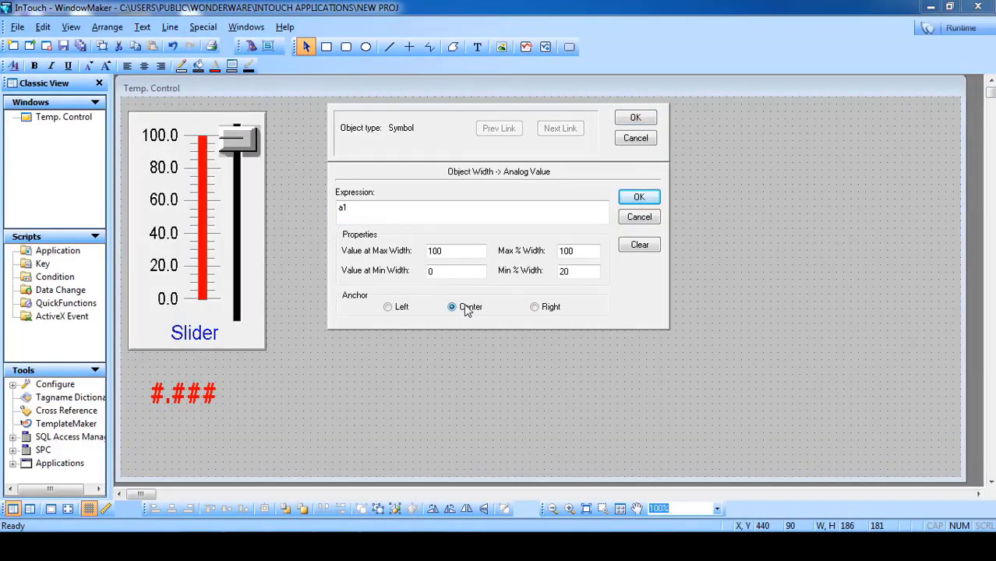
click(638, 198)
click(635, 118)
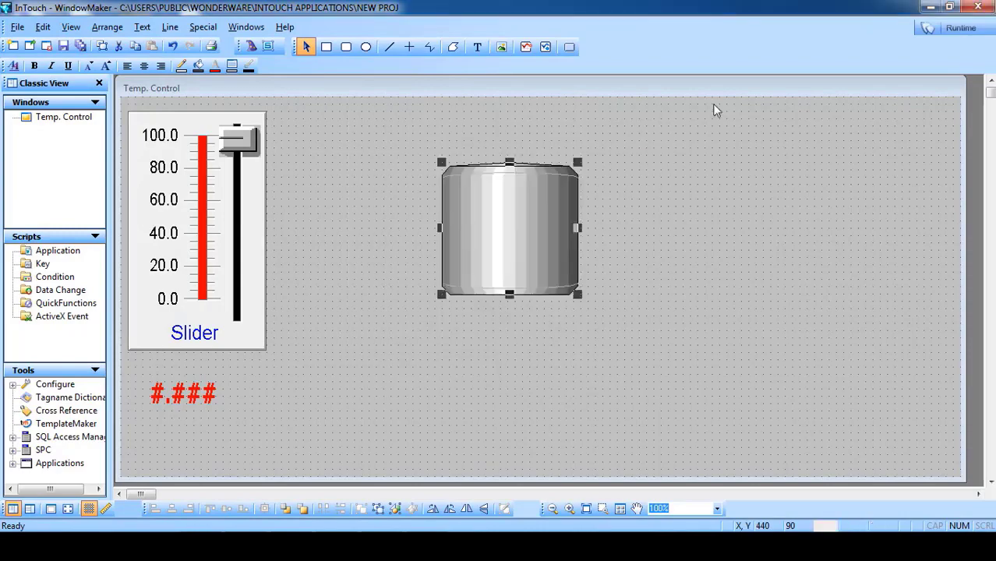
- Switch to WindowViewer and test the center-anchored tank width by moving the slider and returning it to 100
click(956, 32)
drag(123, 113, 113, 64)
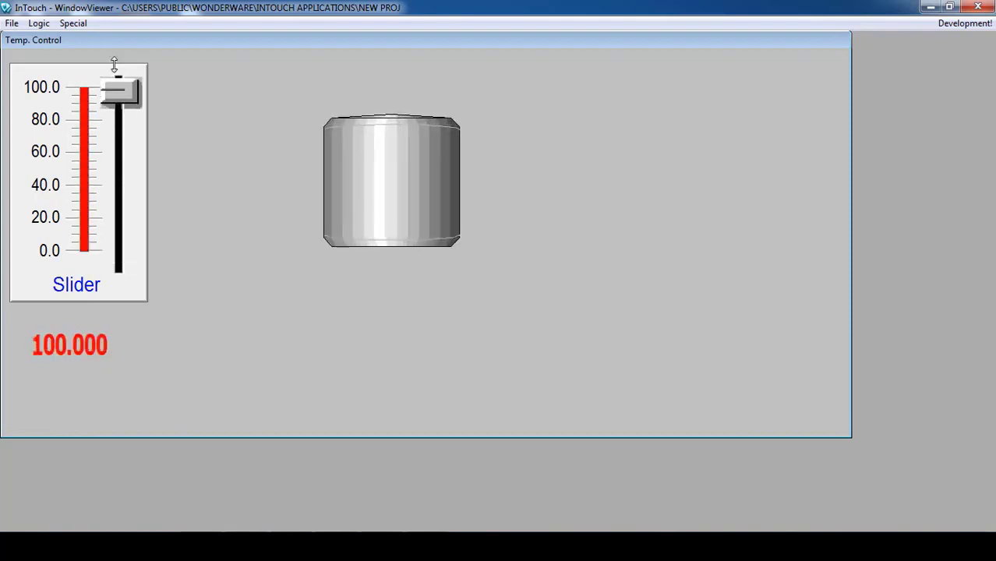
- Return to WindowMaker and review the minimum value and minimum percent settings of the tank's width link
click(949, 25)
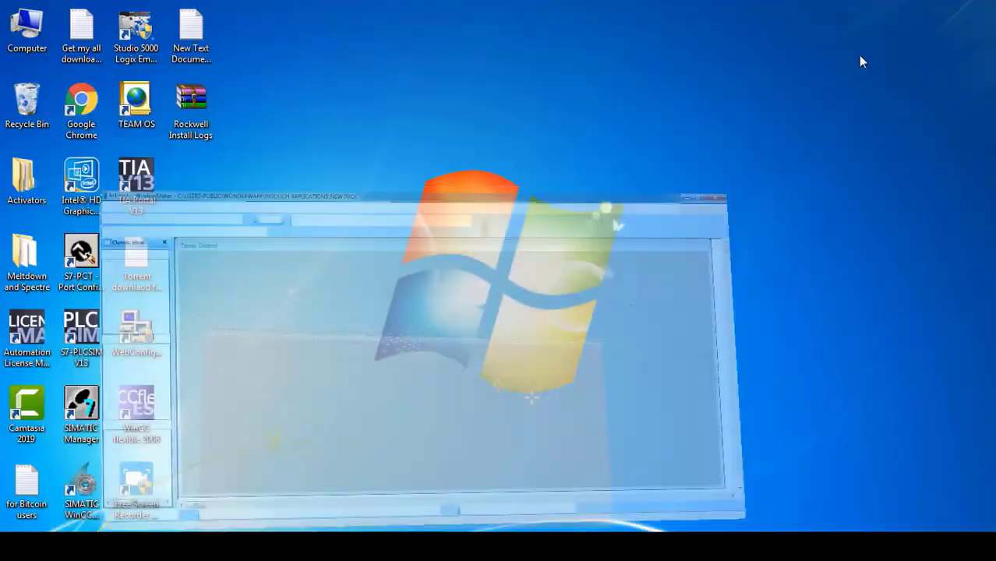
double_click(532, 235)
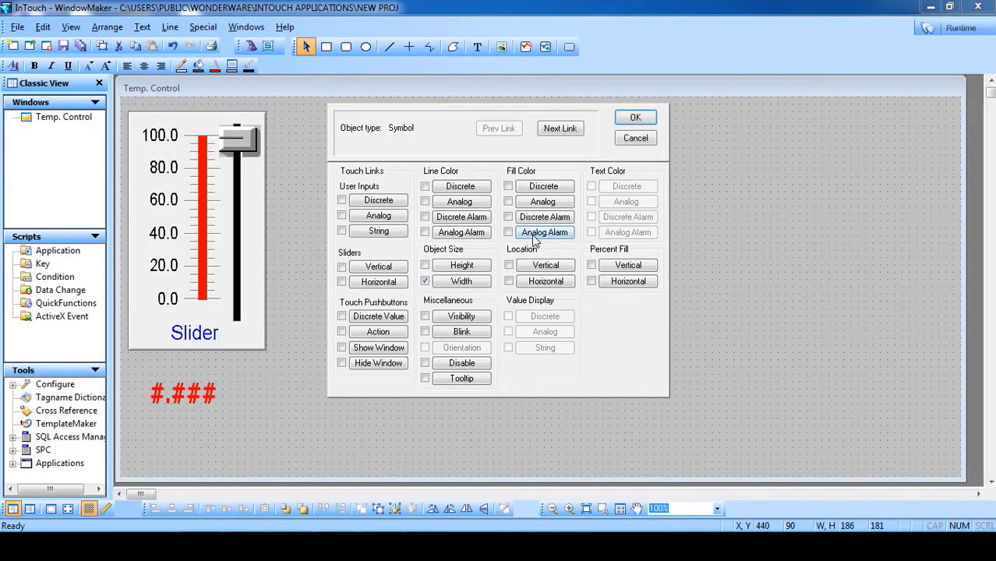
click(453, 288)
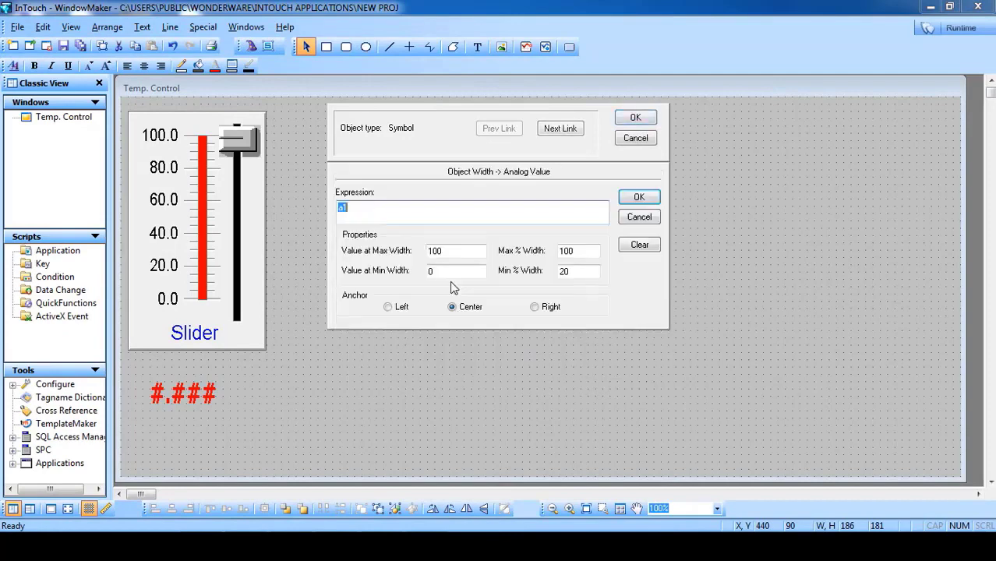
double_click(568, 270)
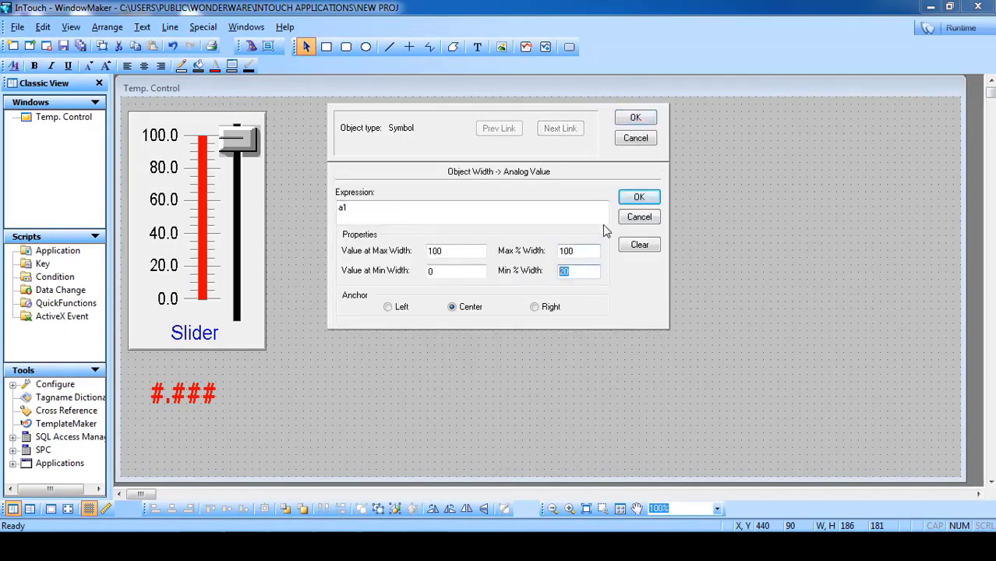
click(465, 274)
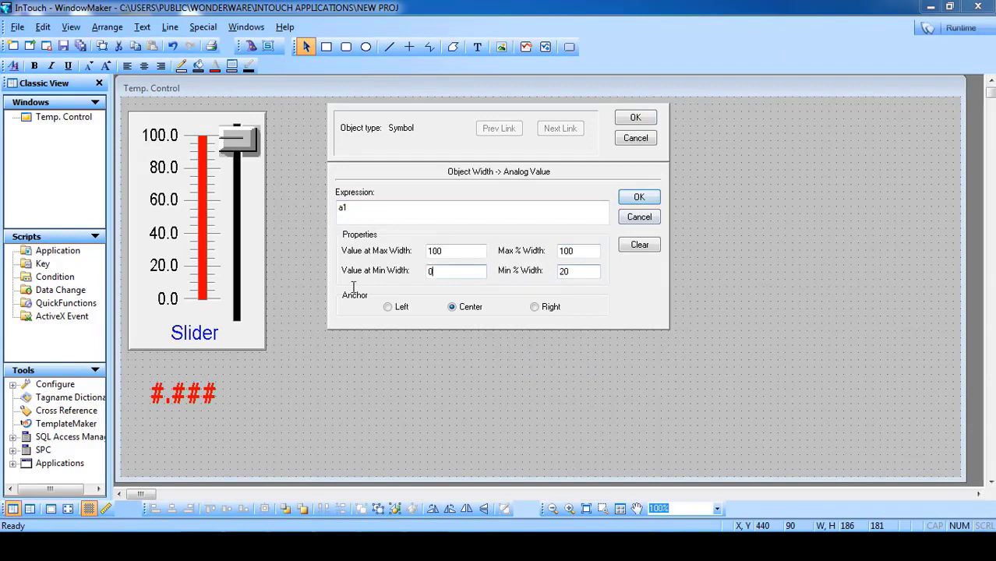
click(639, 198)
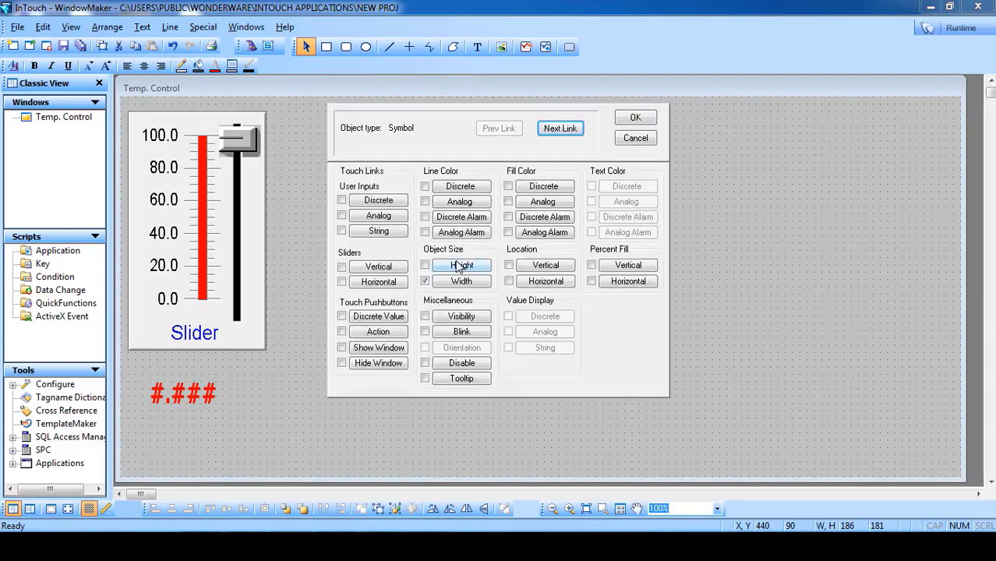
- Add a height link on a1 with value at min height 0, Middle anchor, and a minimum percent height matching the width link
click(462, 266)
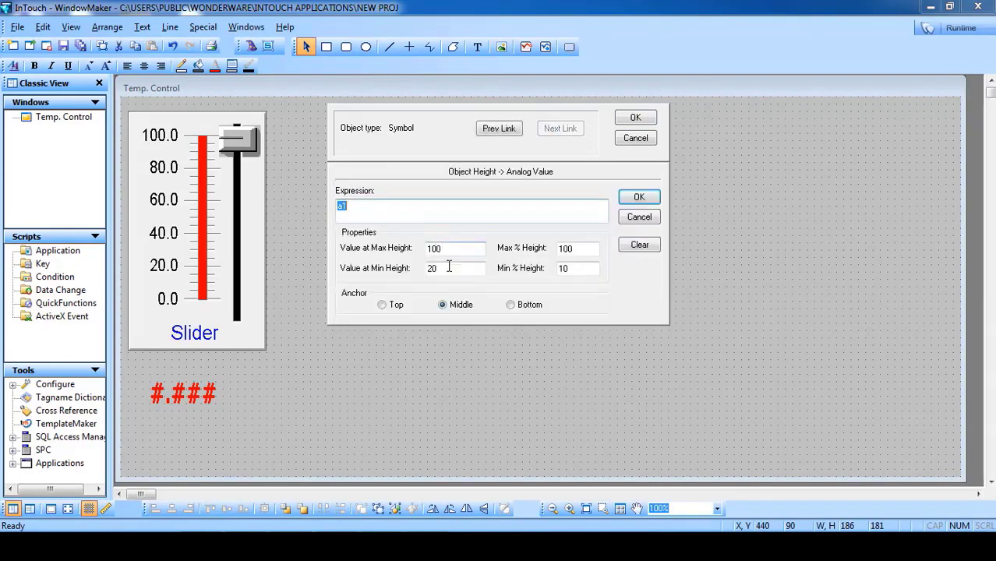
double_click(449, 267)
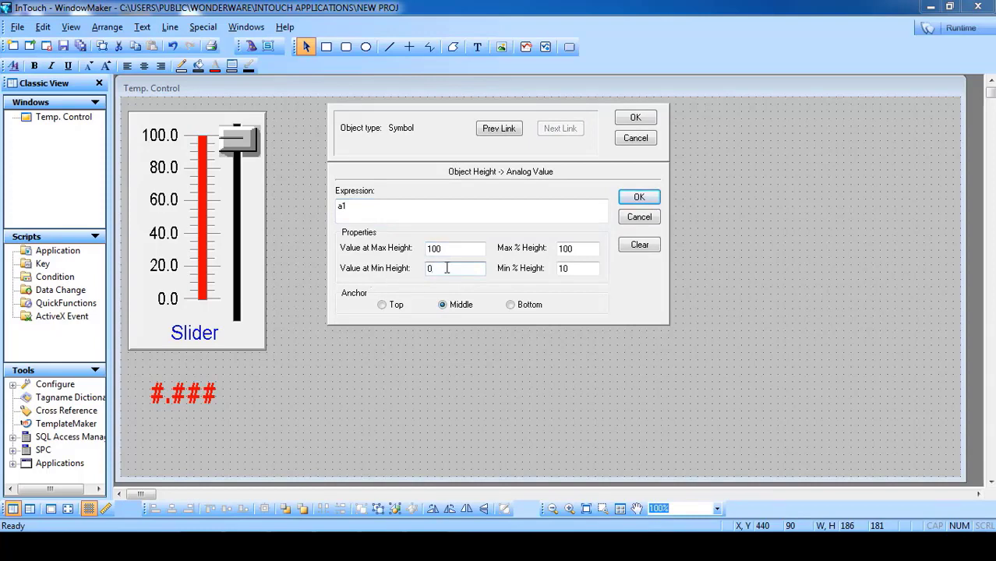
drag(446, 267, 388, 269)
drag(583, 270, 501, 276)
drag(439, 267, 401, 271)
click(638, 196)
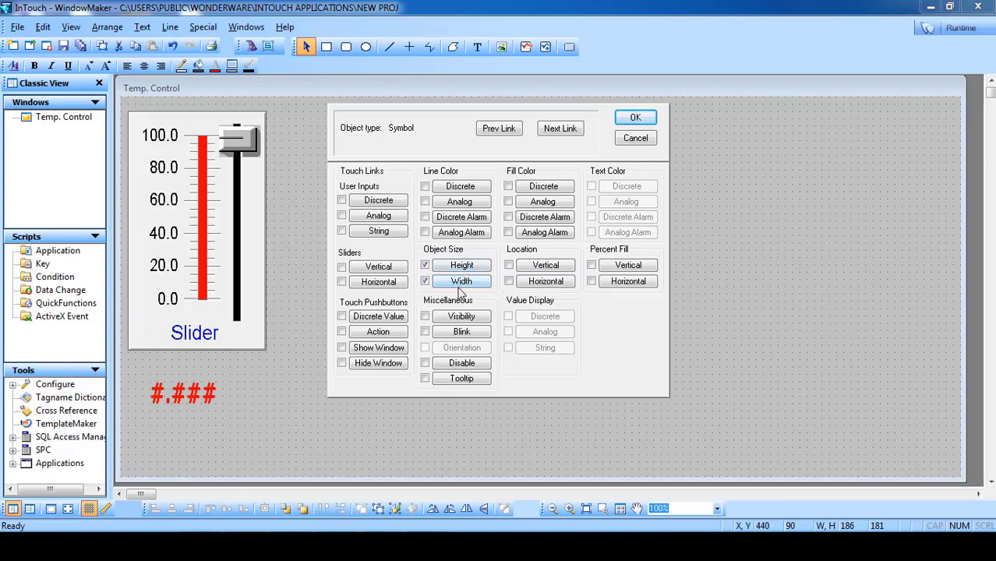
click(630, 119)
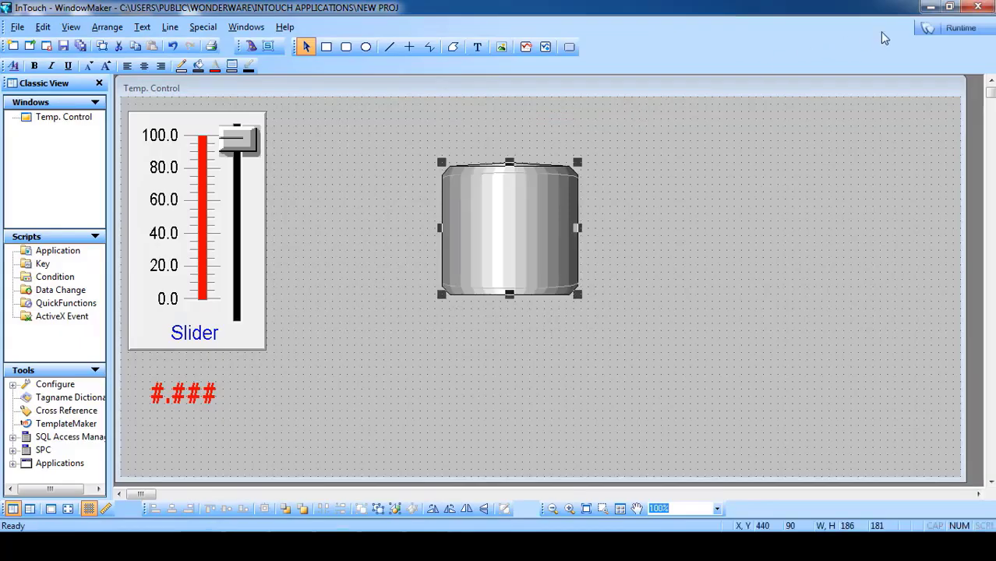
- Switch to WindowViewer and test the combined height and width animation by moving the slider to 0 and back to 100
click(954, 28)
drag(127, 104, 185, 260)
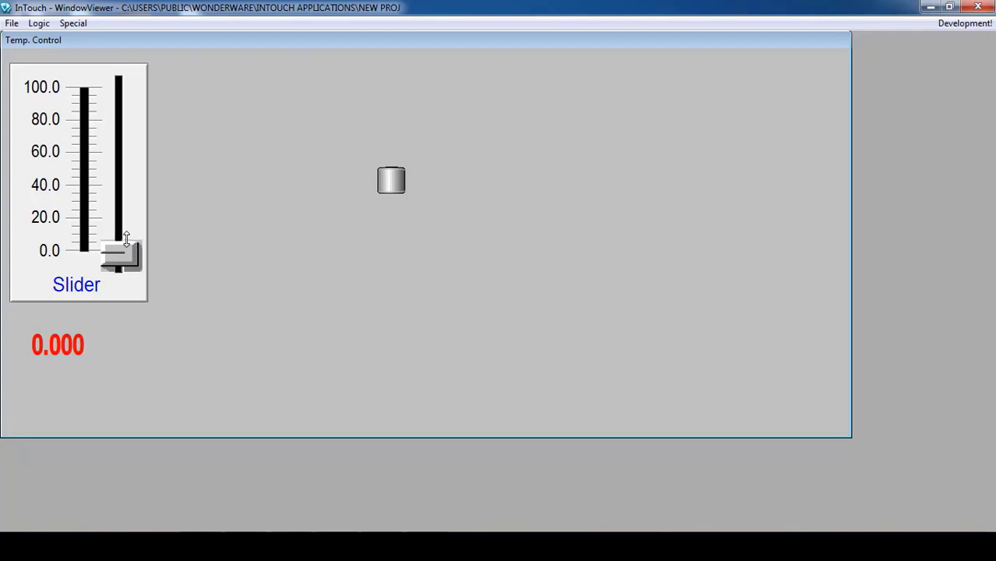
drag(126, 239, 138, 267)
drag(123, 263, 115, 67)
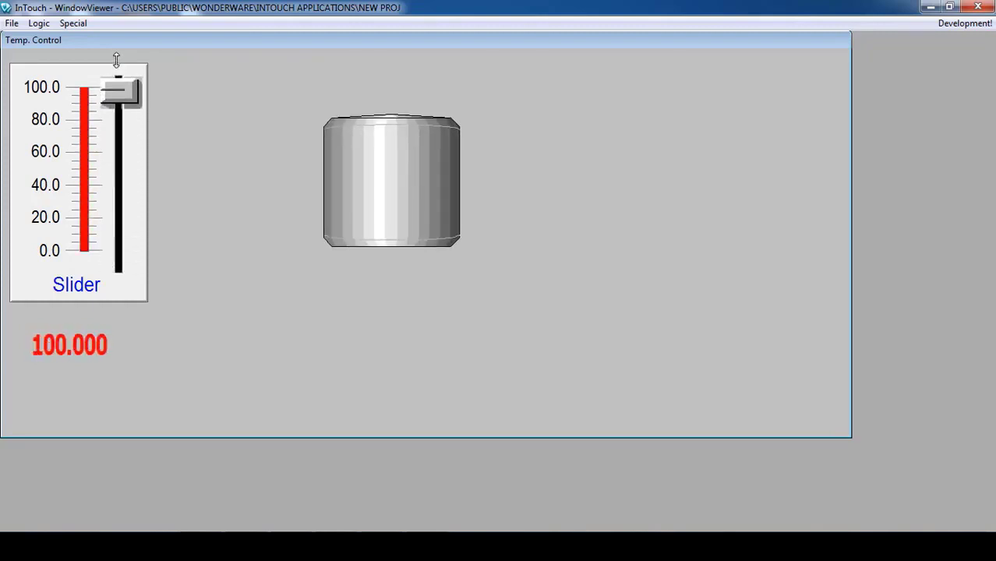